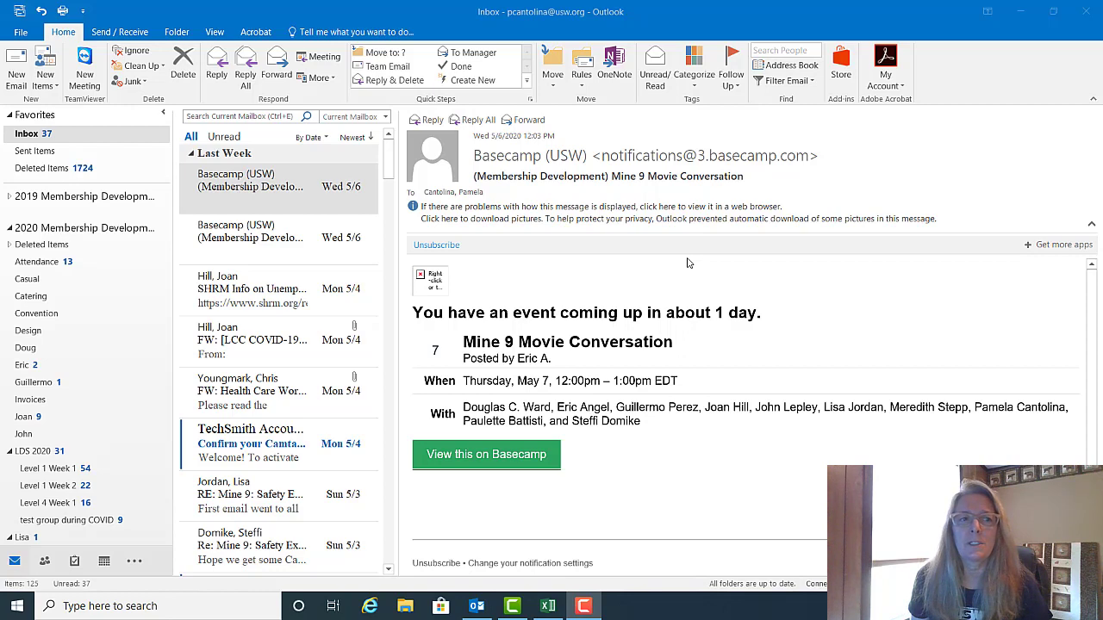
# Step: Create and save a contact named Prez B with company Local 23456 and the contact's e-mail address
pyautogui.click(50, 85)
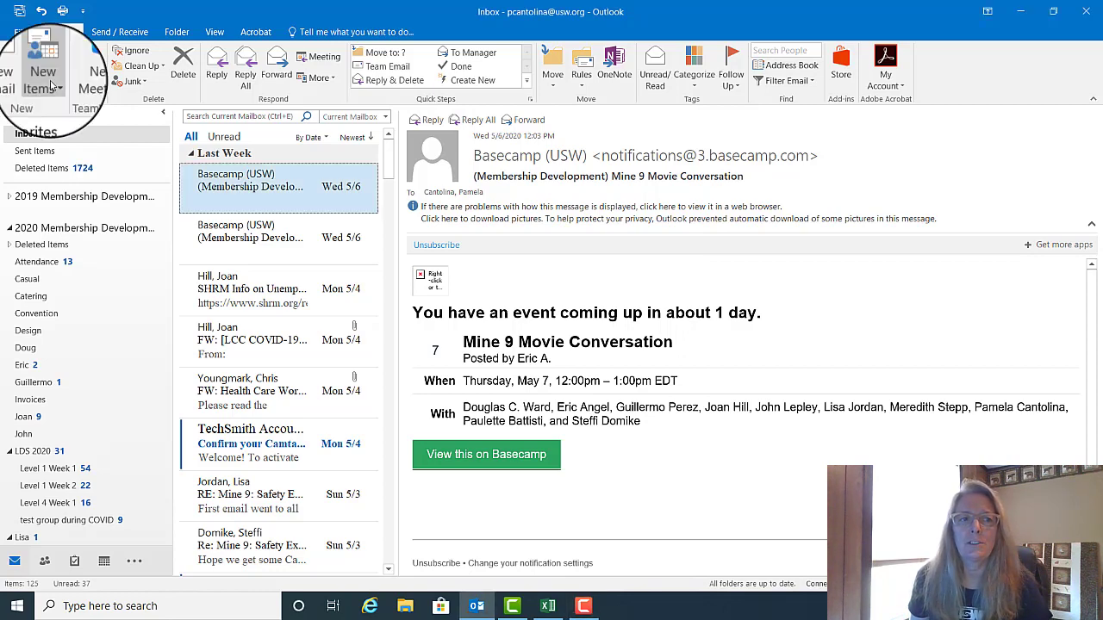
pyautogui.click(50, 86)
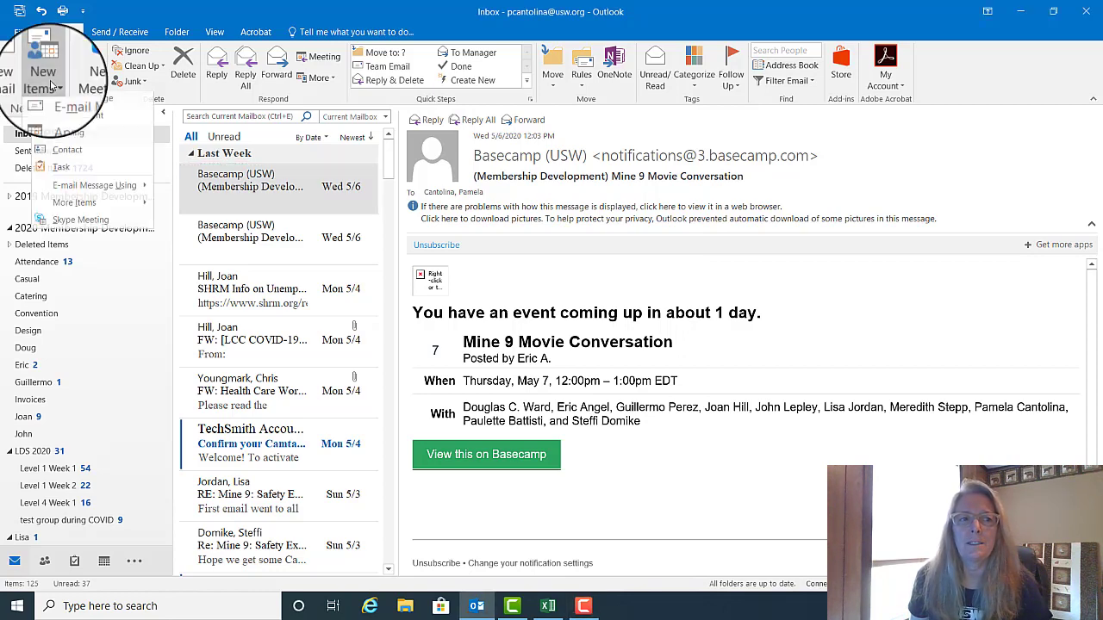
pyautogui.click(67, 153)
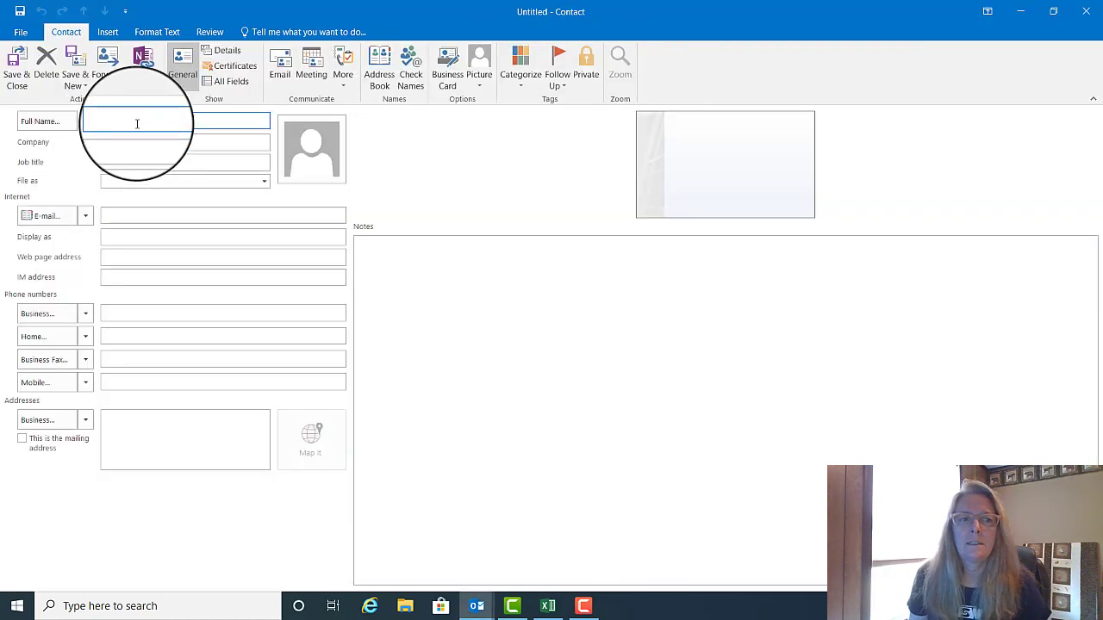
pyautogui.write('Prez B')
pyautogui.click(136, 141)
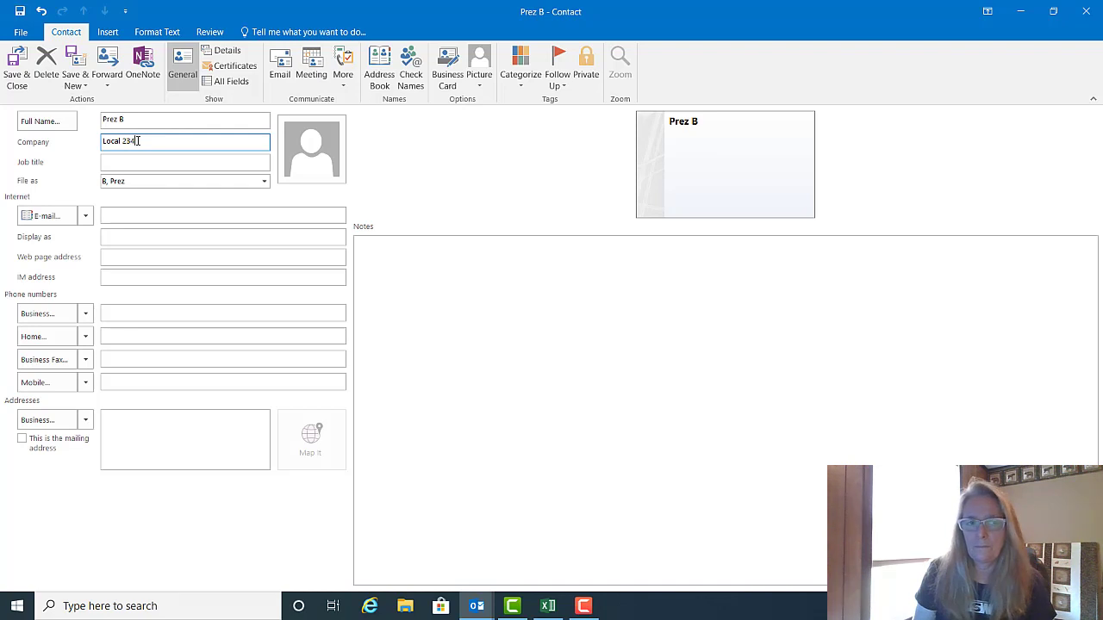
pyautogui.press('Tab')
pyautogui.press('Tab')
pyautogui.click(128, 214)
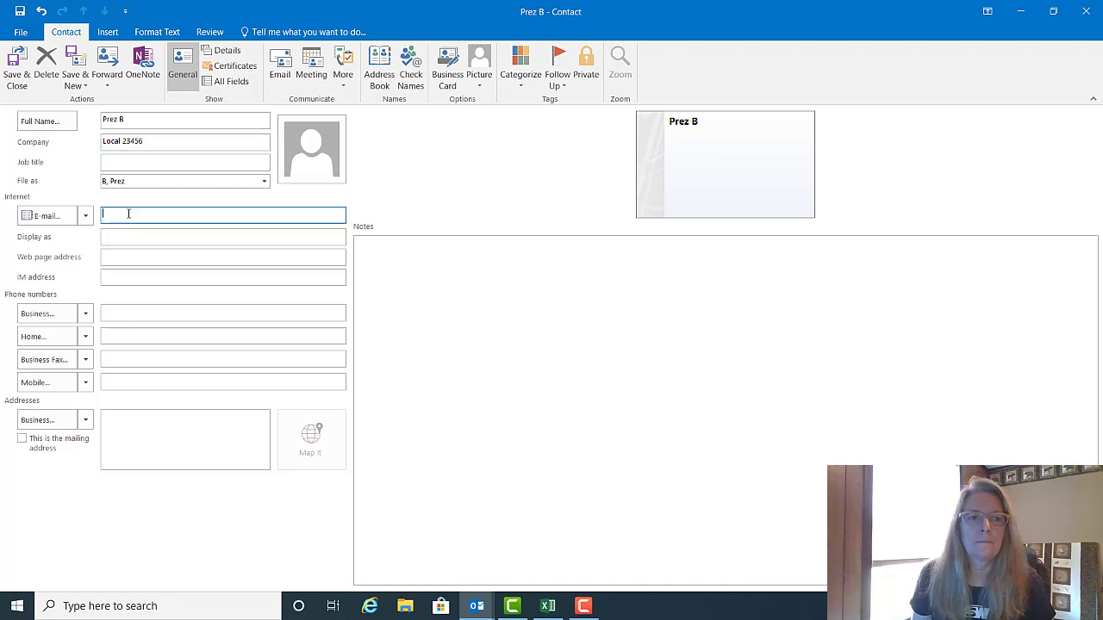
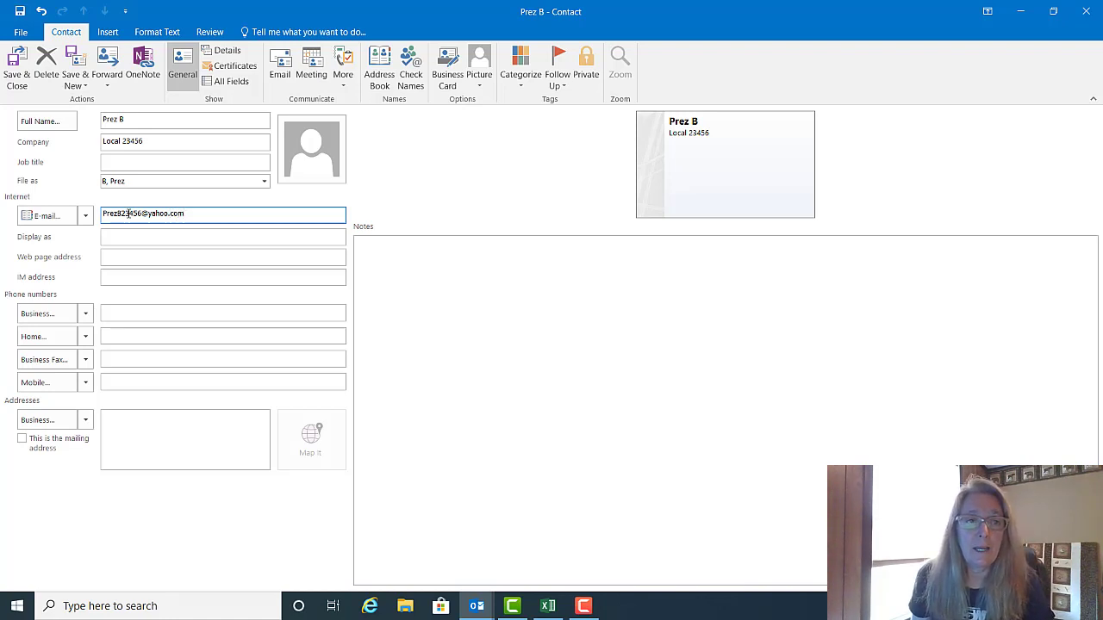
pyautogui.click(17, 76)
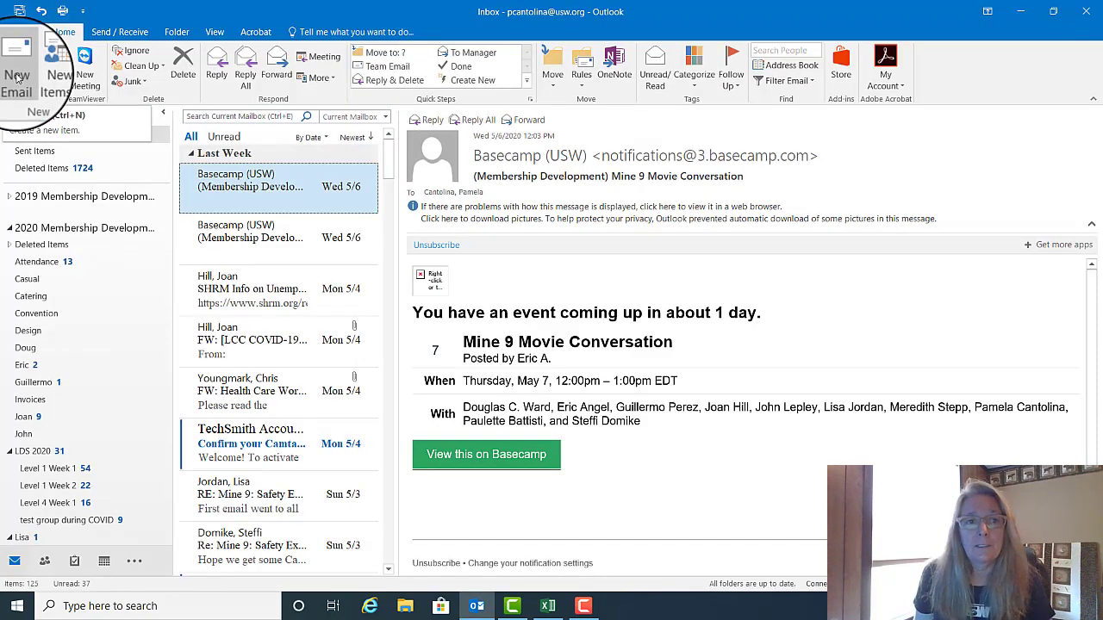
pyautogui.click(17, 78)
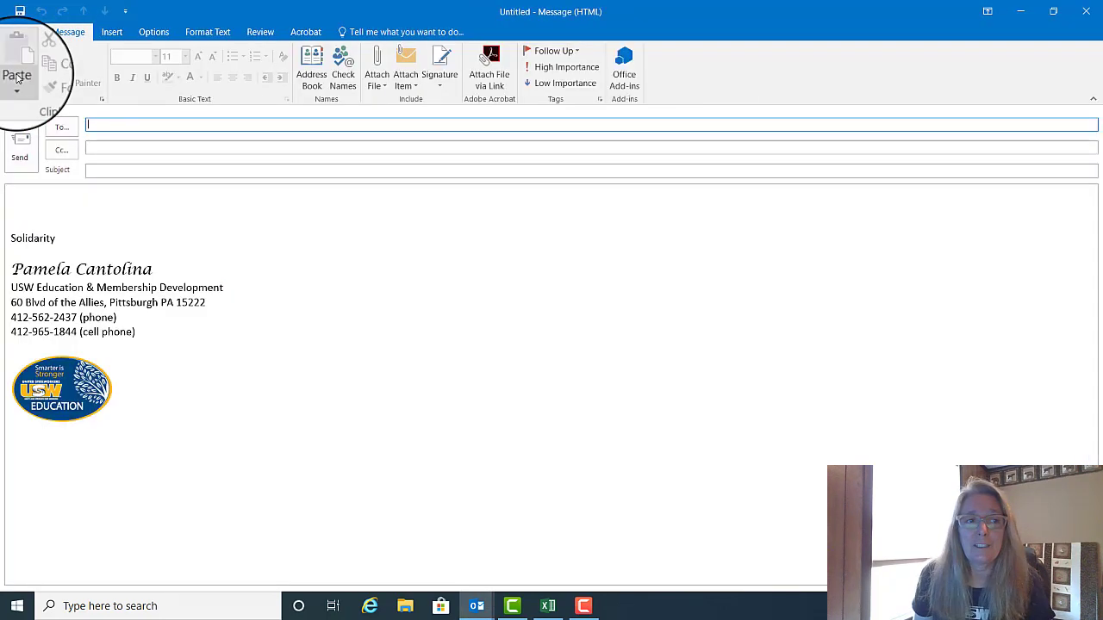
pyautogui.click(317, 69)
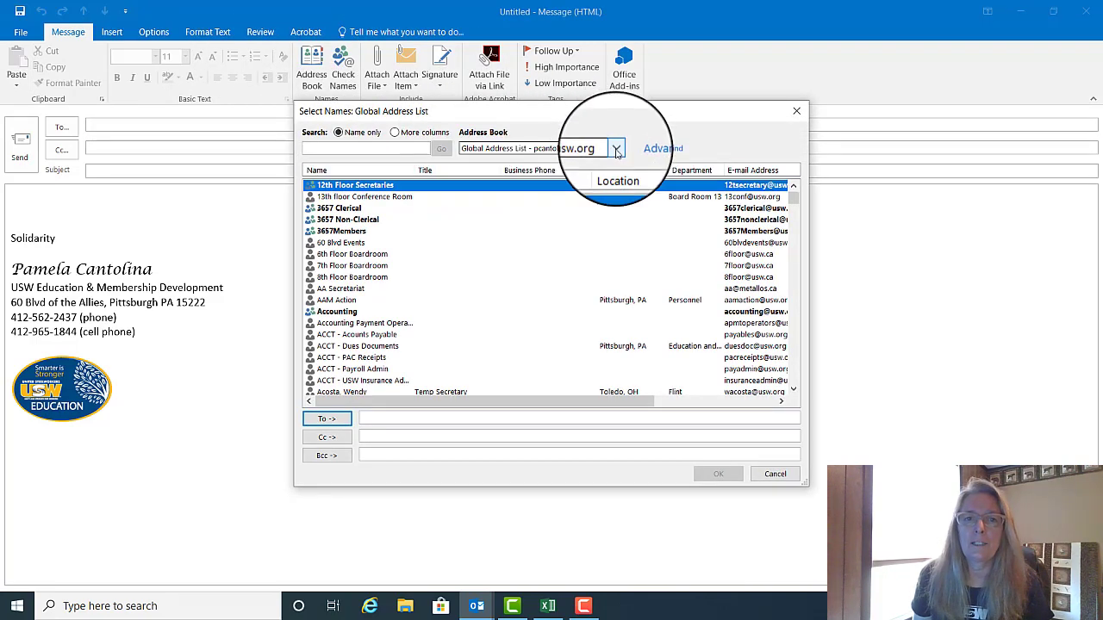
pyautogui.click(616, 148)
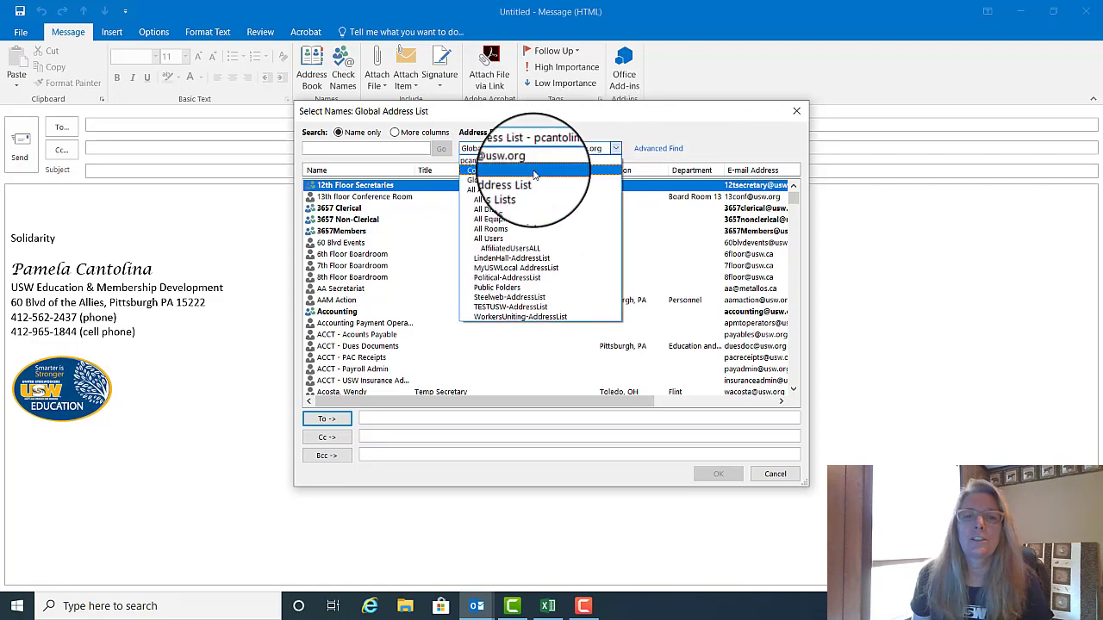
pyautogui.click(534, 174)
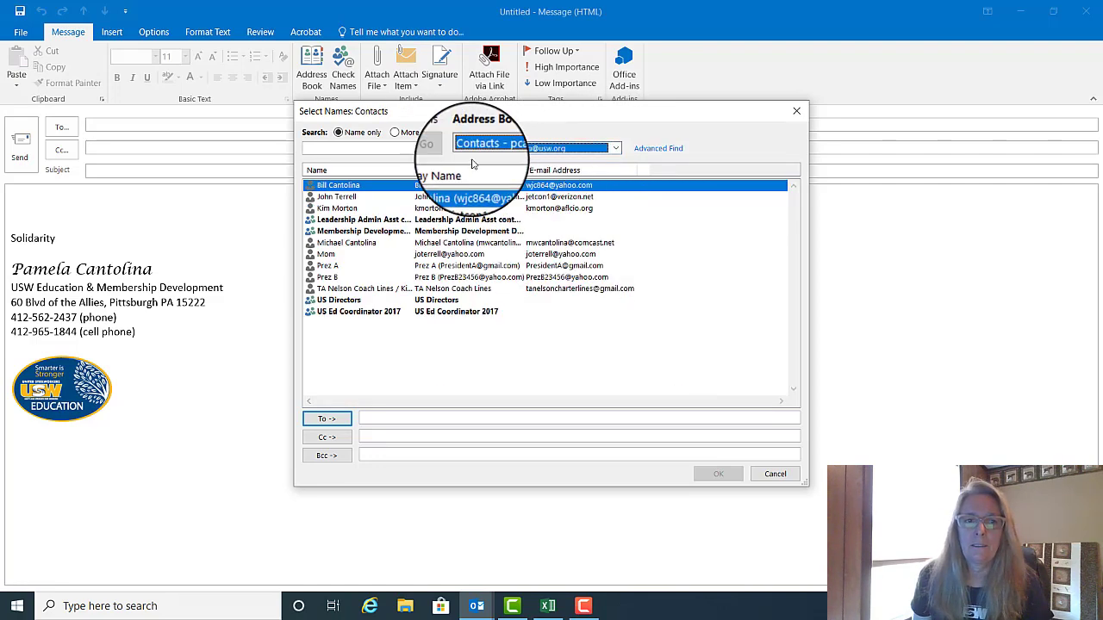
pyautogui.click(328, 278)
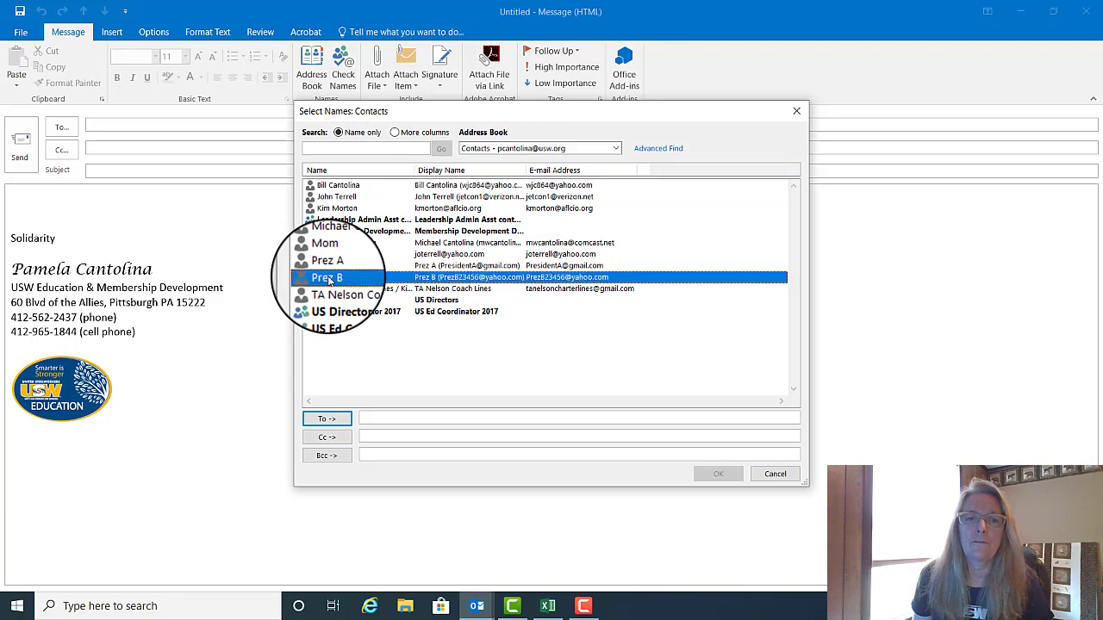
pyautogui.click(327, 419)
pyautogui.click(710, 472)
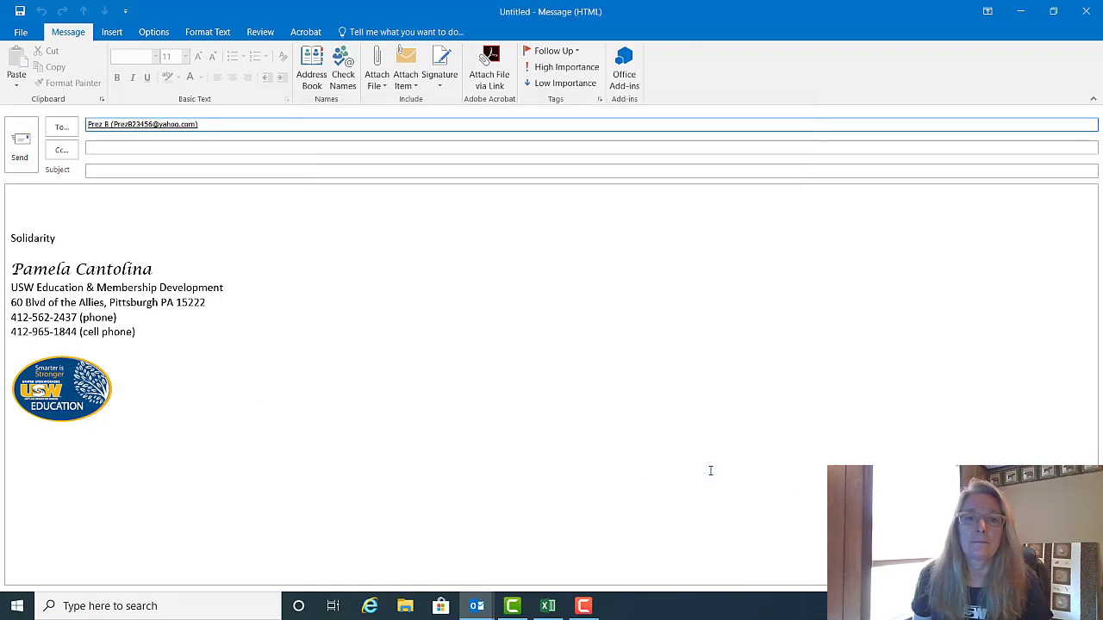
pyautogui.click(1085, 12)
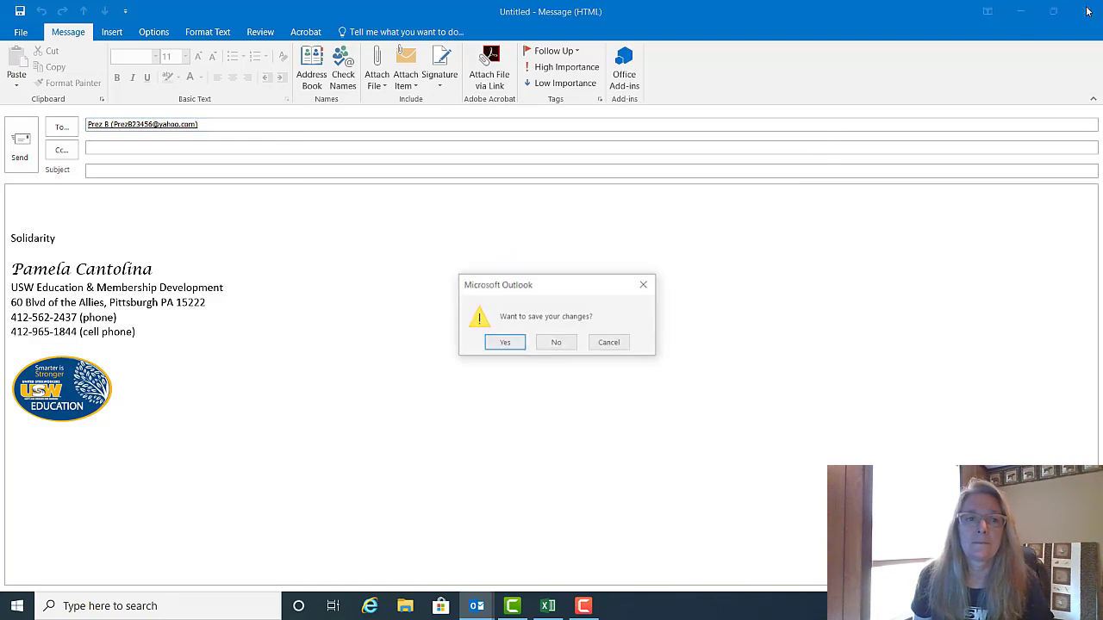
pyautogui.click(562, 351)
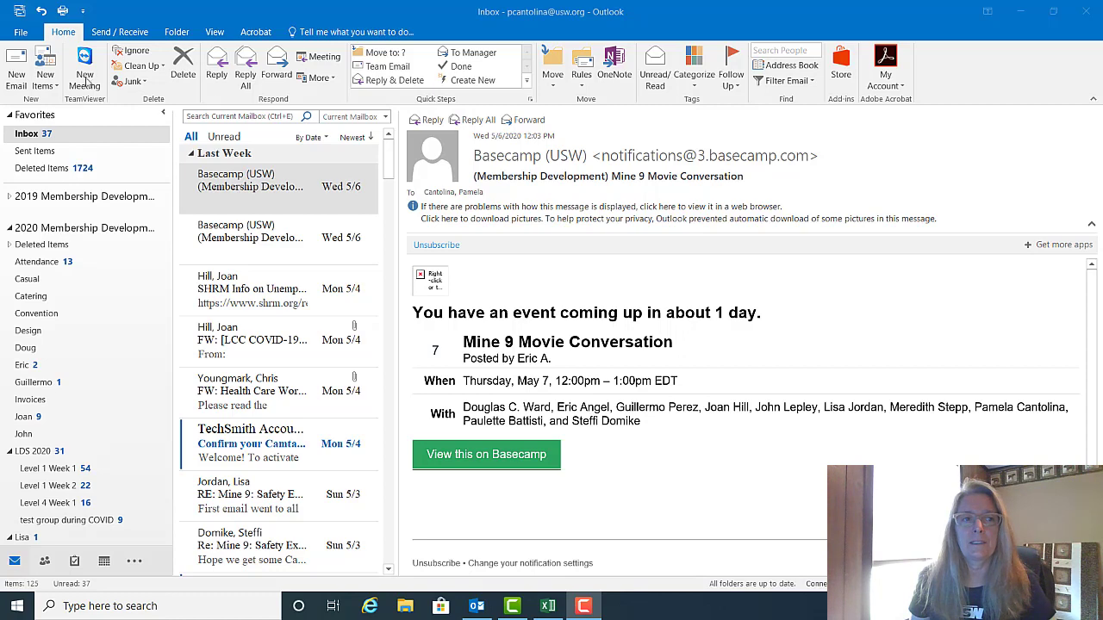
# Step: Create a new contact group named PrezMeetingMonthly and show its Add Members options
pyautogui.click(54, 85)
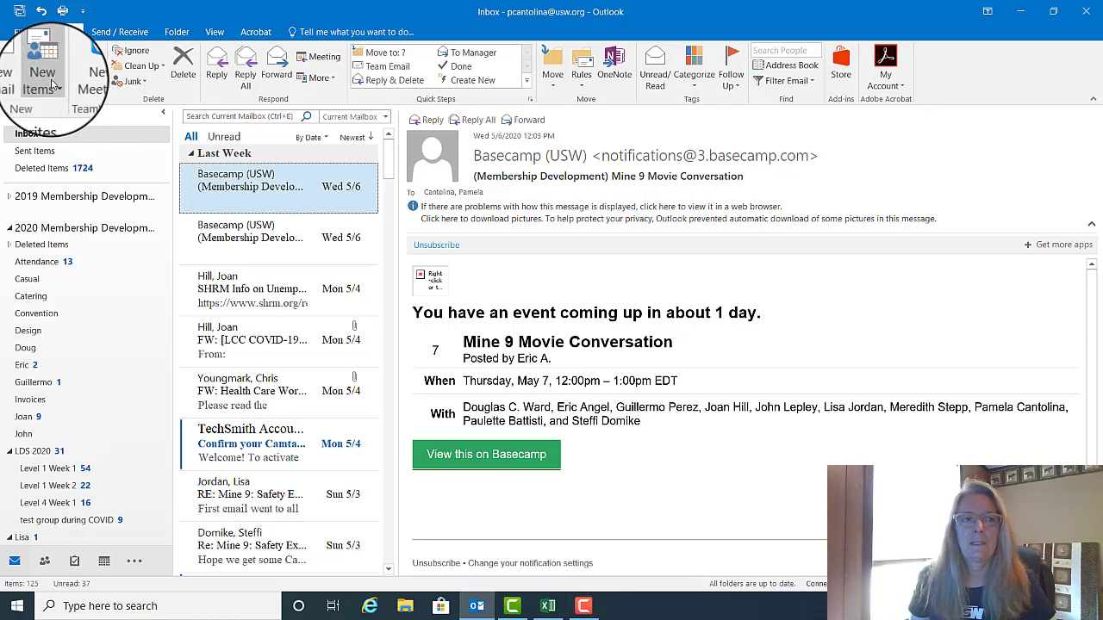
pyautogui.moveTo(82, 206)
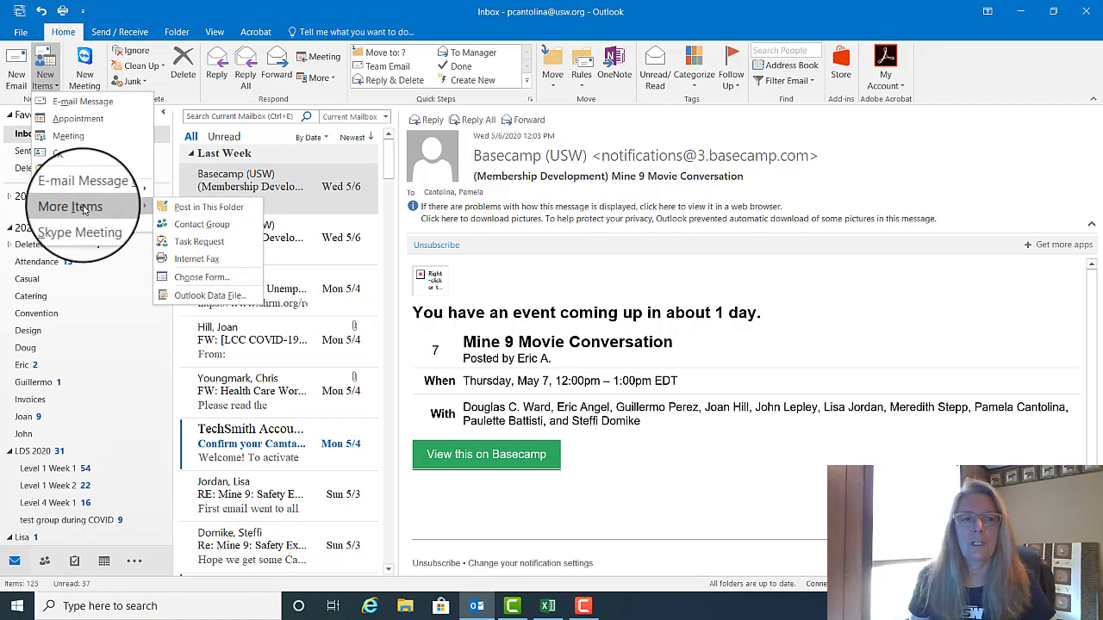
pyautogui.click(226, 230)
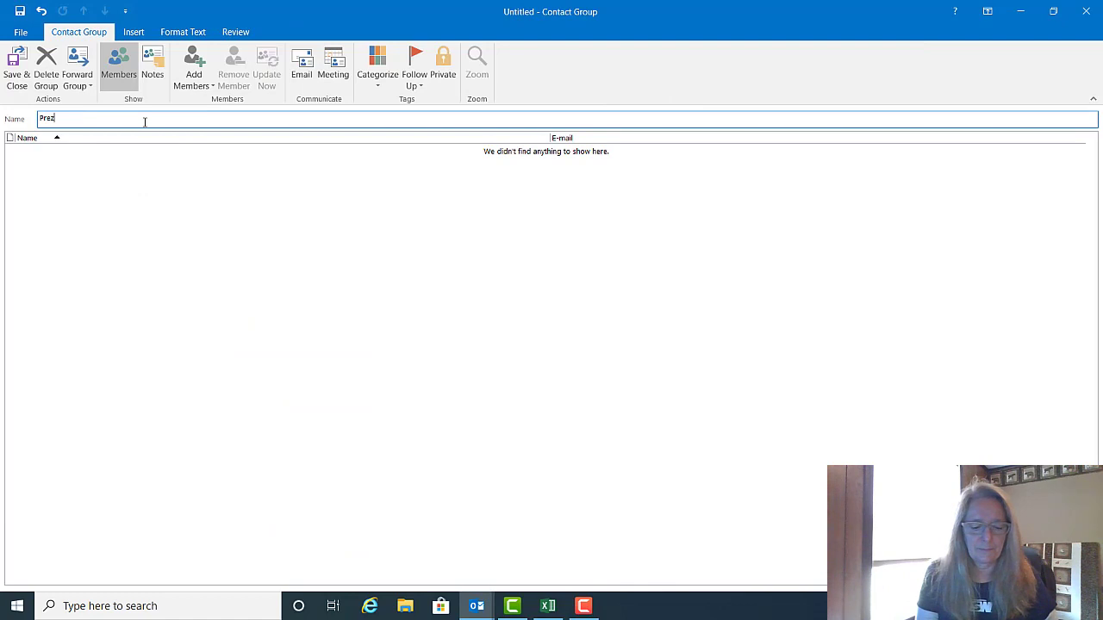
pyautogui.write('PrezMeetin')
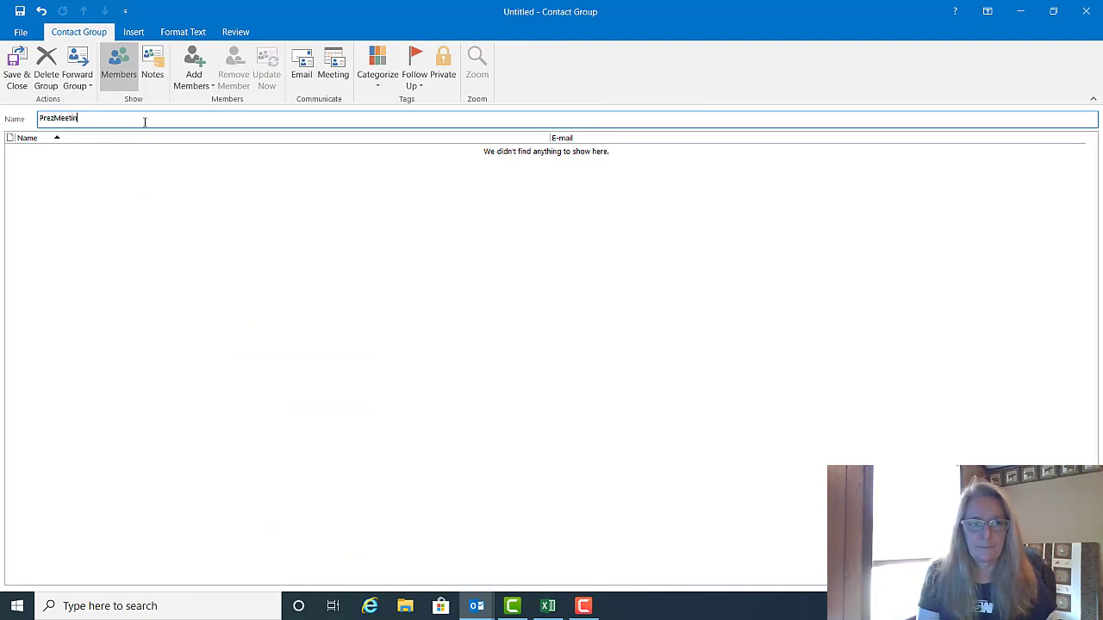
pyautogui.write('gMonthly')
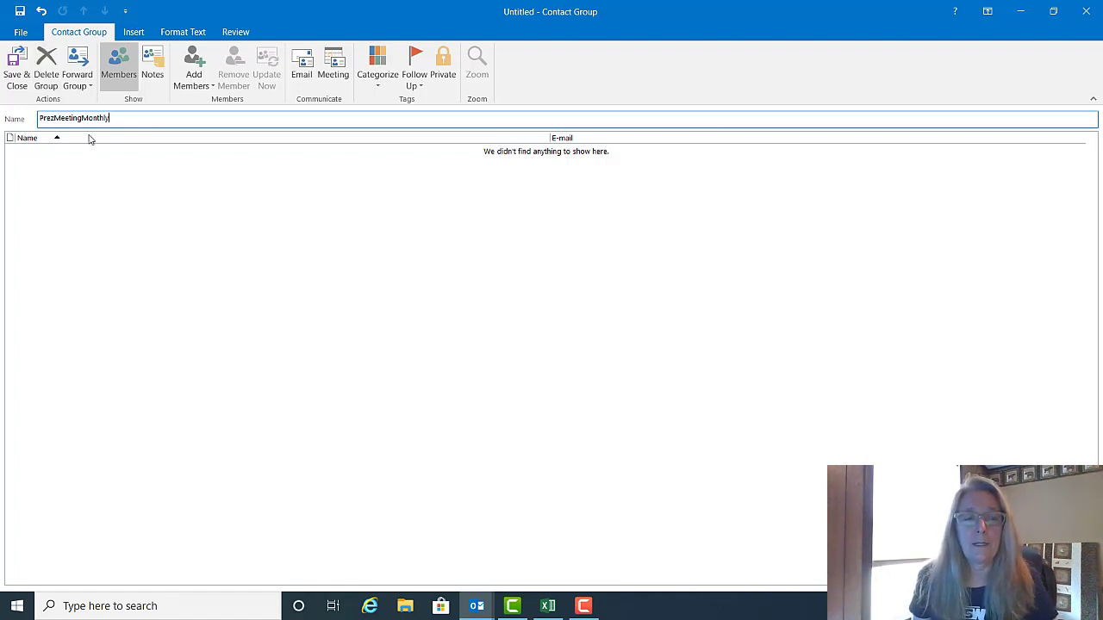
pyautogui.click(192, 79)
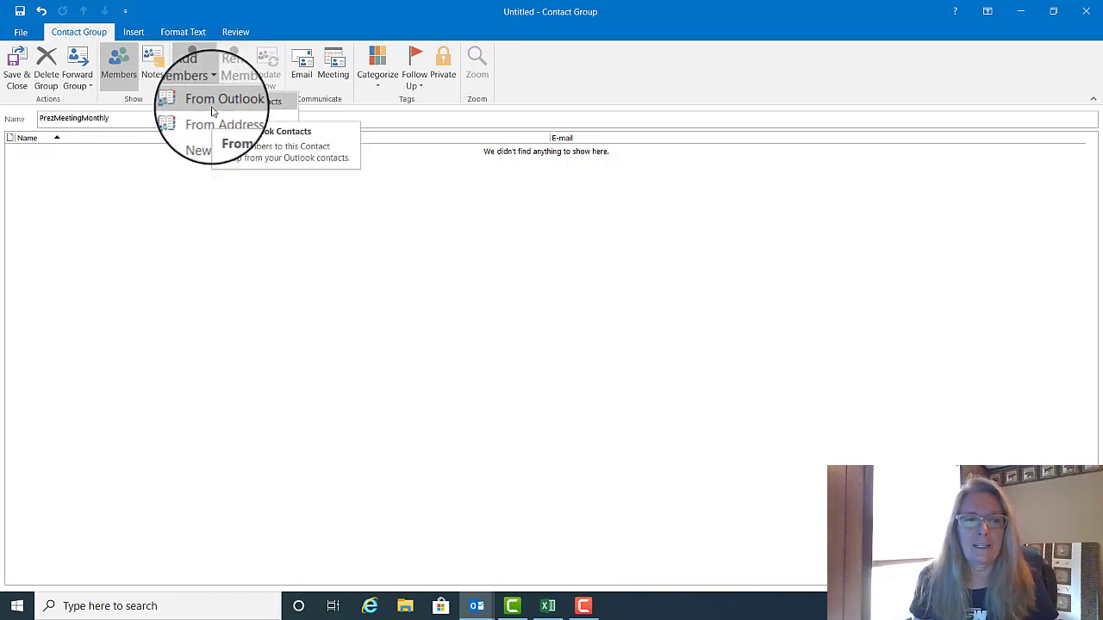
# Step: Add Prez A and Prez B from Outlook Contacts as members of the group
pyautogui.click(213, 111)
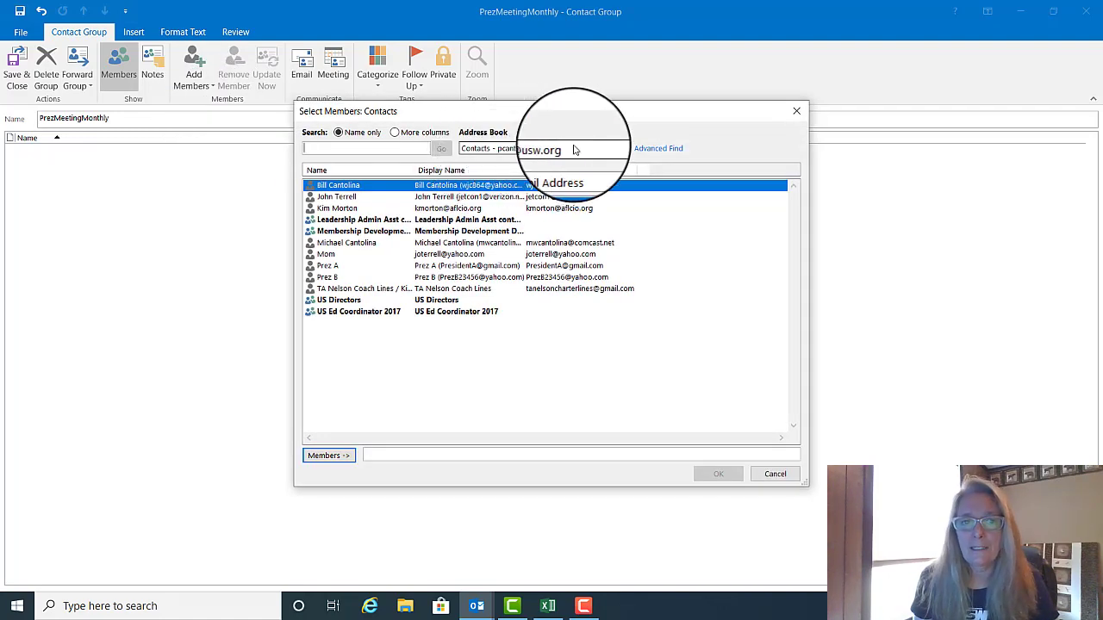
pyautogui.click(340, 265)
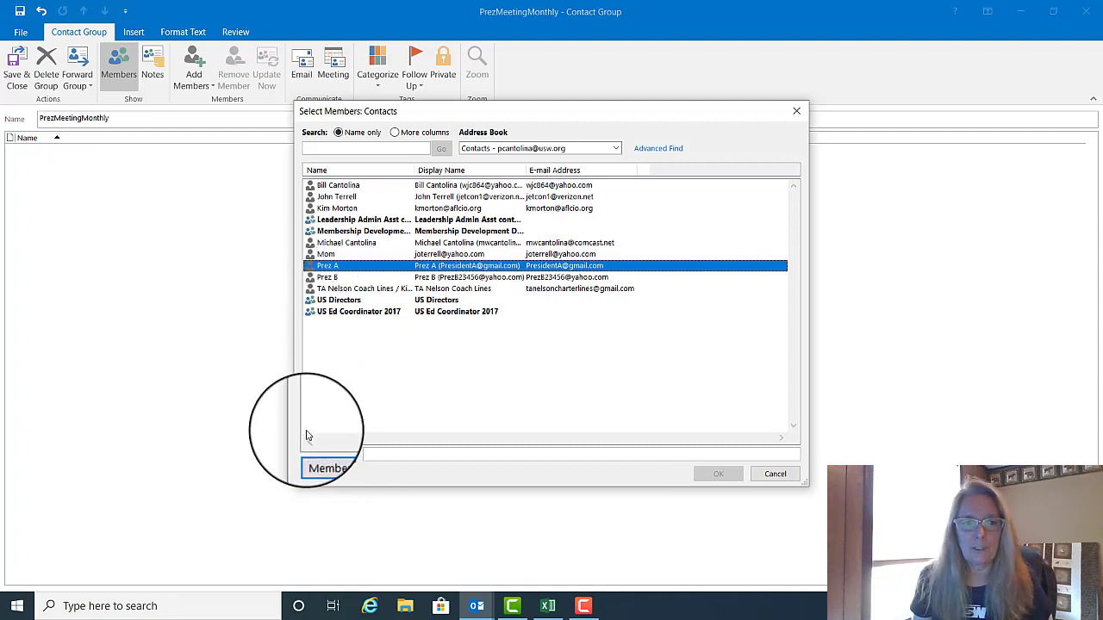
pyautogui.click(328, 456)
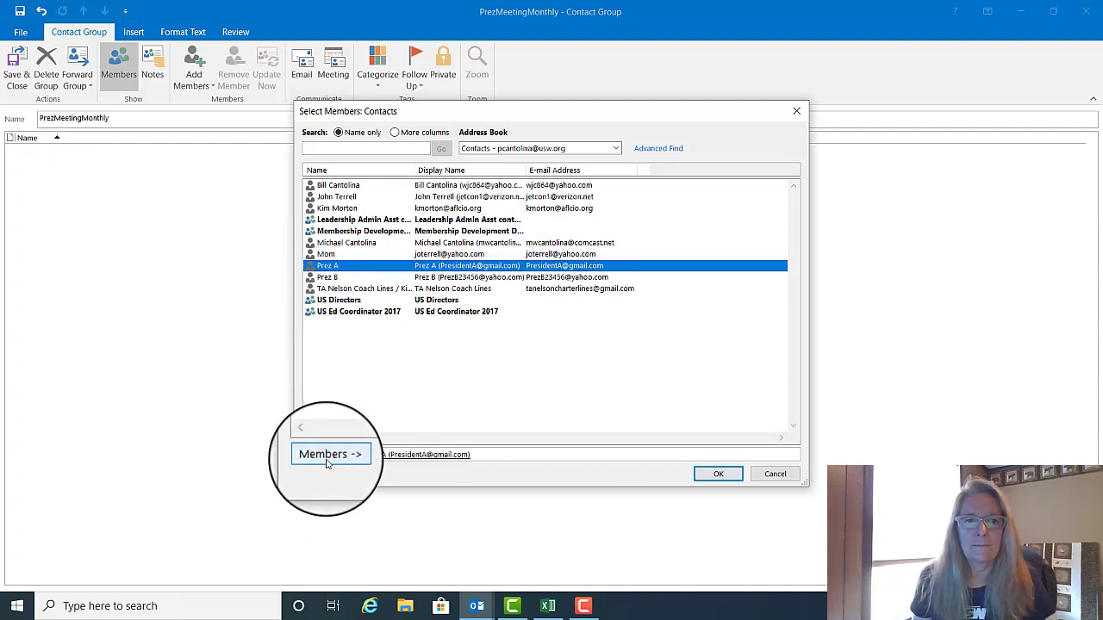
pyautogui.click(328, 277)
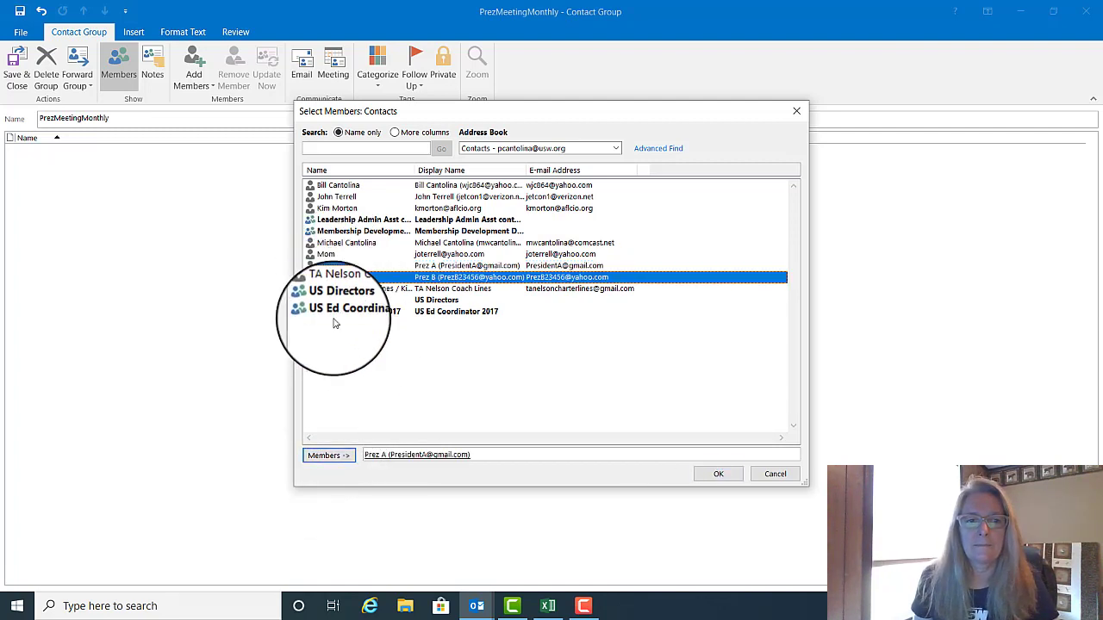
pyautogui.click(329, 456)
pyautogui.click(709, 474)
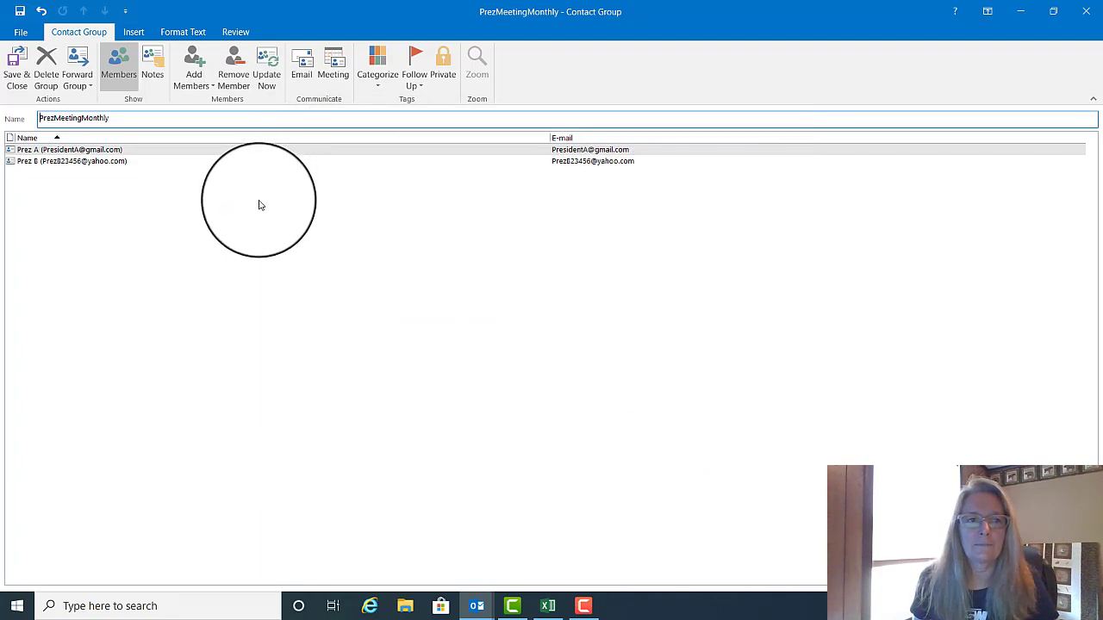
pyautogui.click(193, 76)
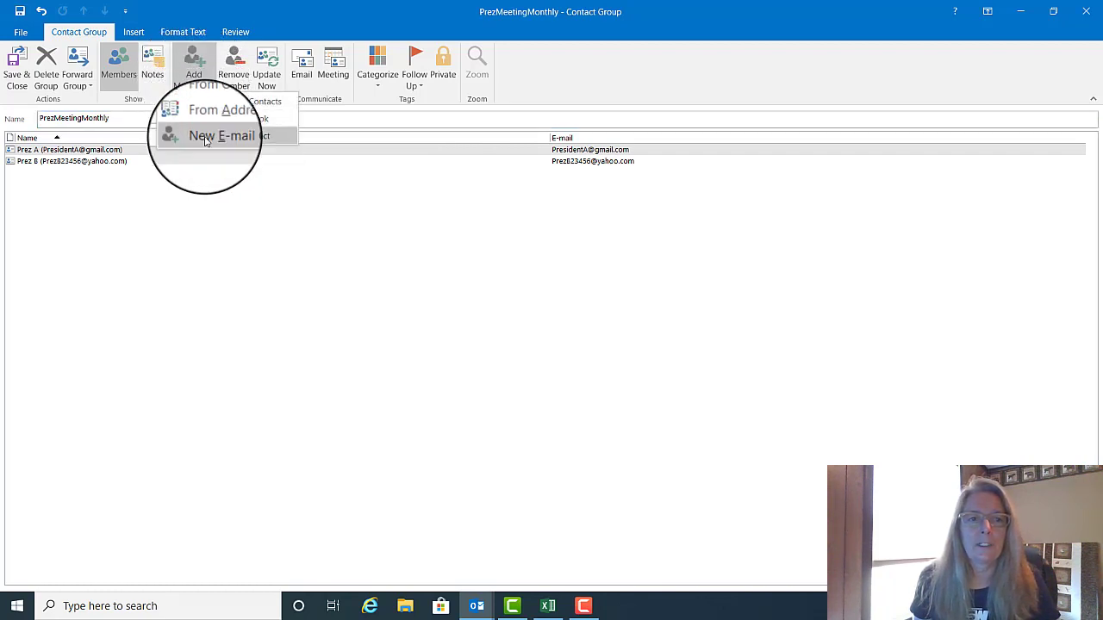
pyautogui.click(209, 135)
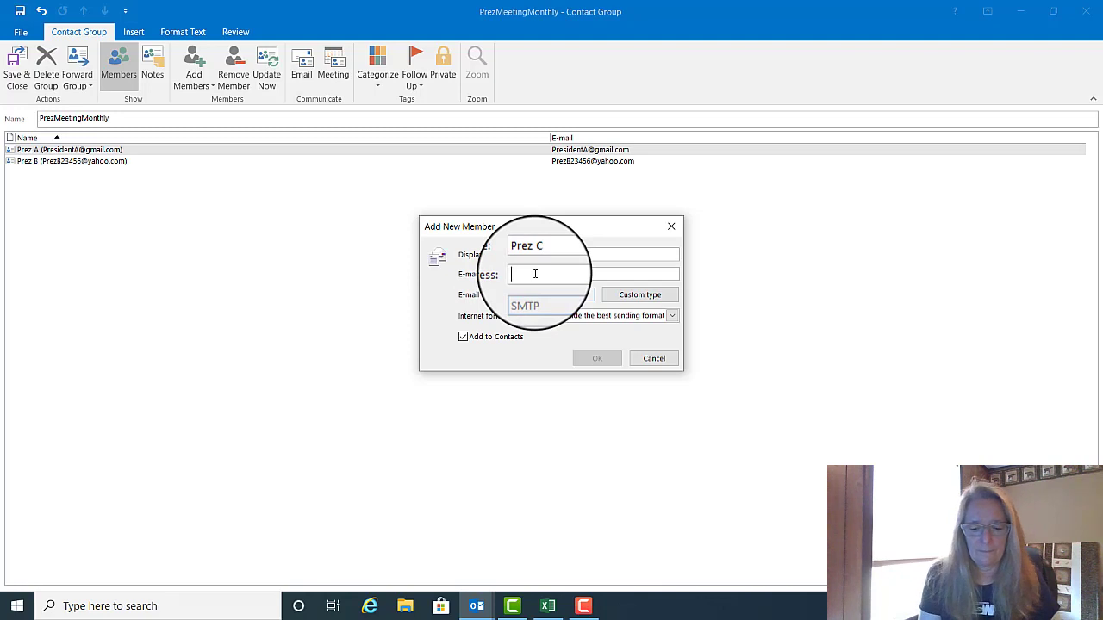
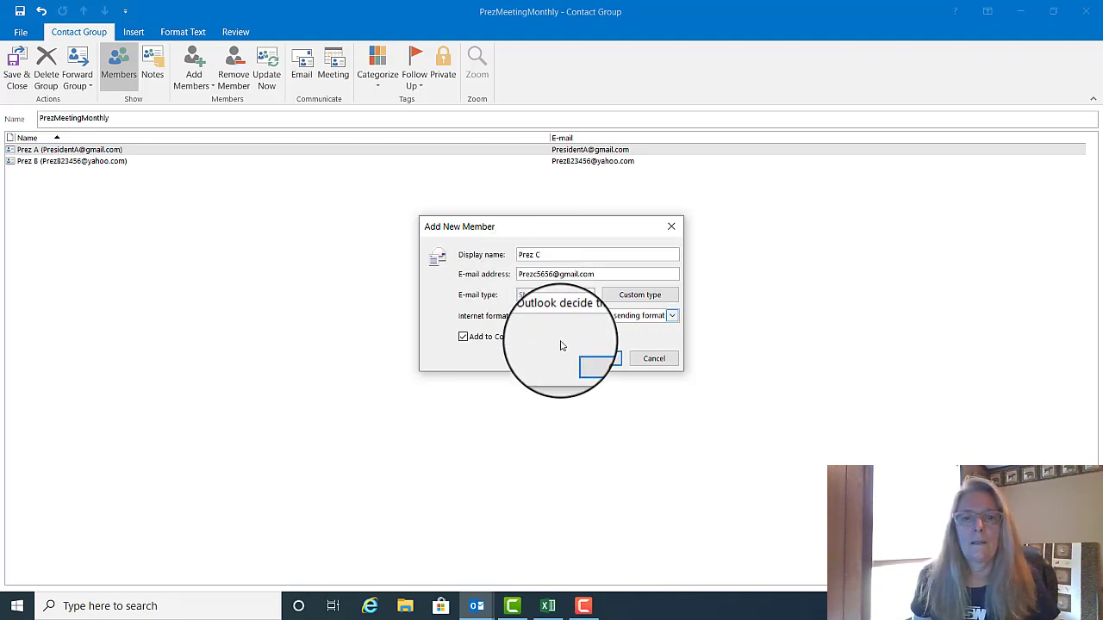
pyautogui.click(596, 358)
pyautogui.press('F10')
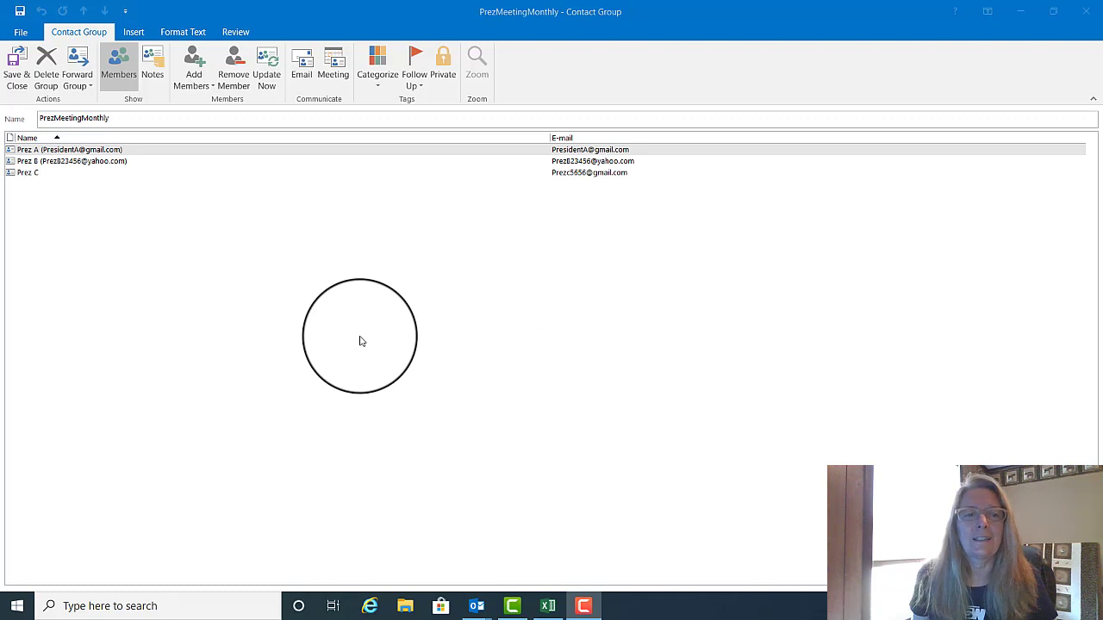
# Step: Search the Global Address List for 'cant' and add the matching colleague as a member
pyautogui.click(195, 86)
pyautogui.click(212, 120)
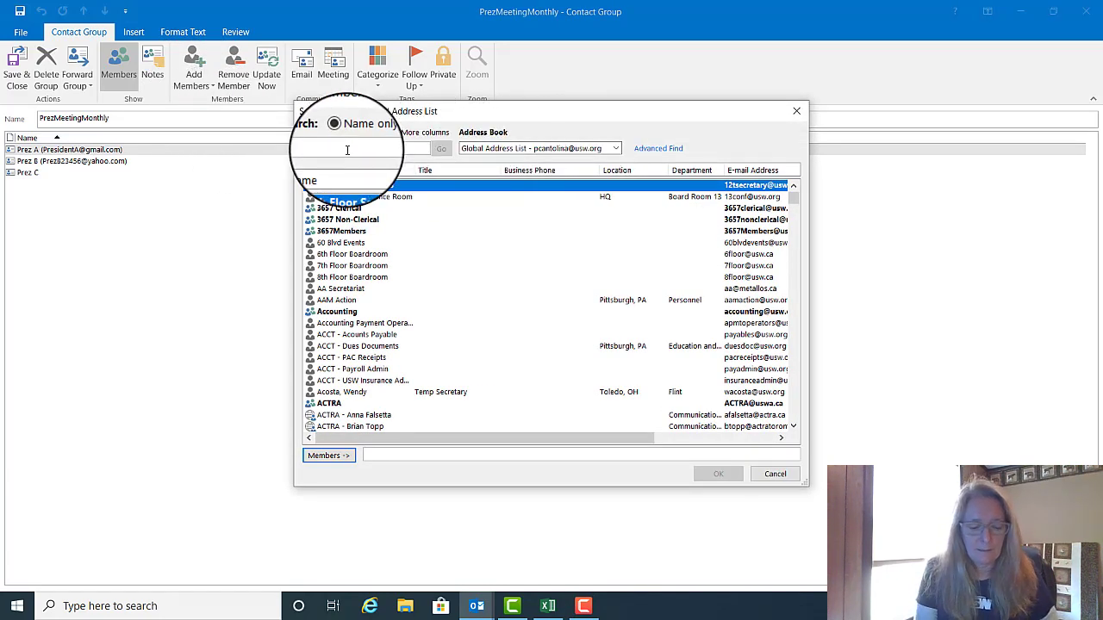
pyautogui.write('cant')
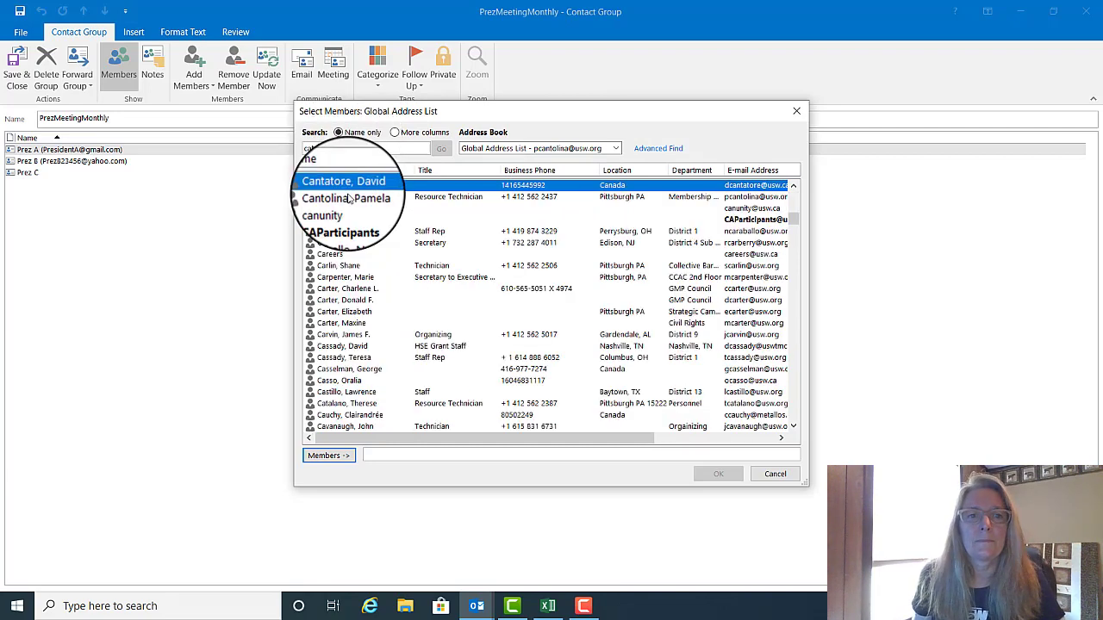
pyautogui.click(346, 196)
pyautogui.click(327, 455)
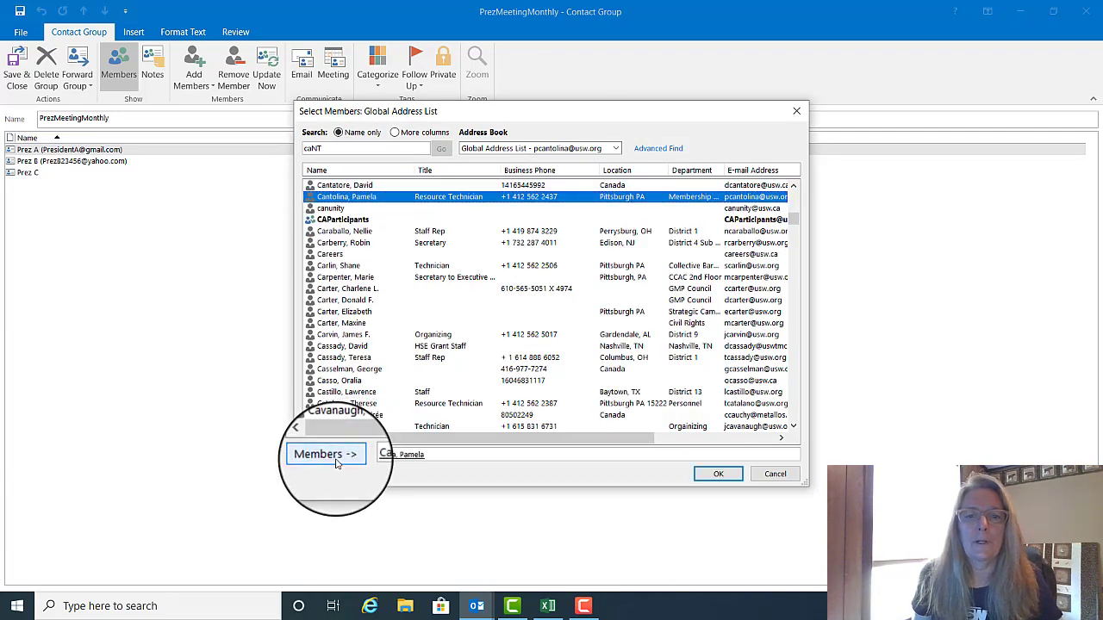
pyautogui.click(715, 476)
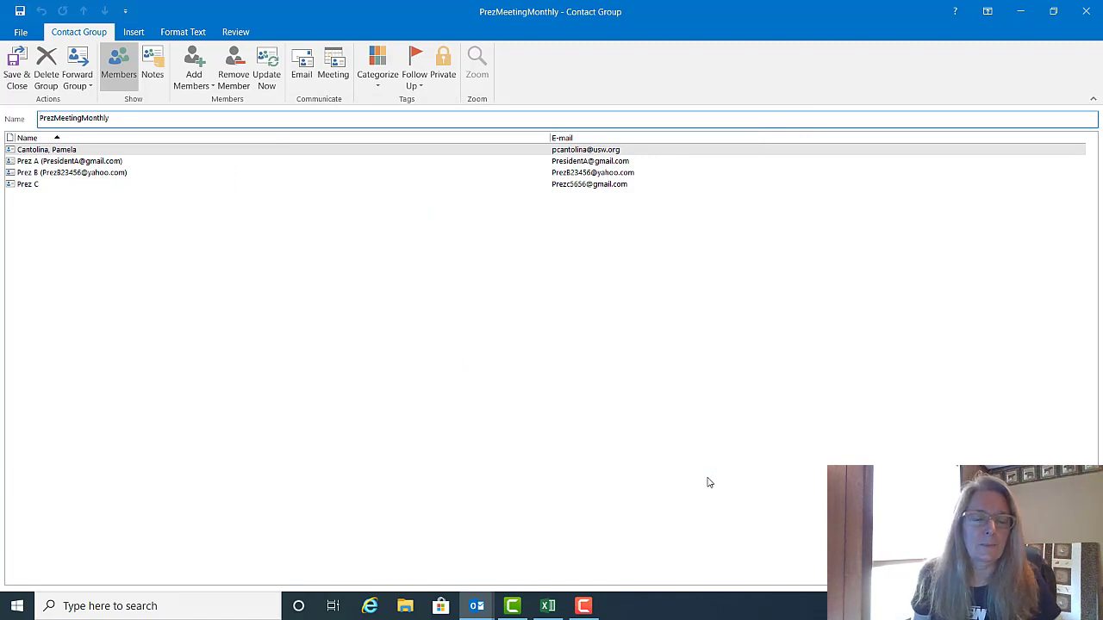
# Step: Copy names and e-mails in B10:C35 of the Attendance Benefits & Costing workbook, then return to Outlook
pyautogui.click(556, 615)
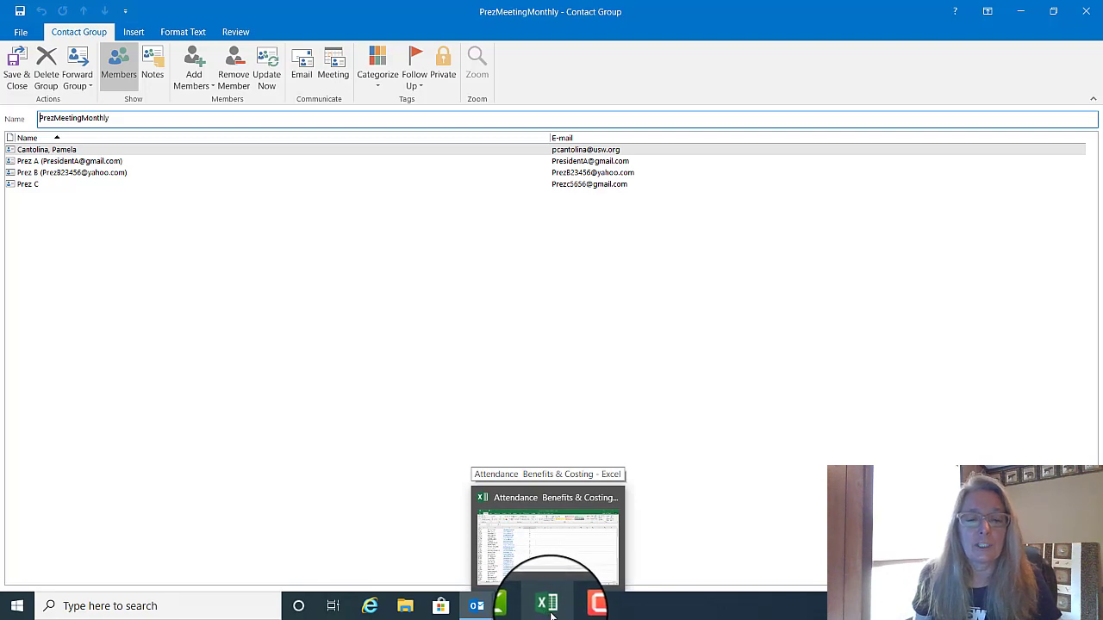
pyautogui.click(548, 613)
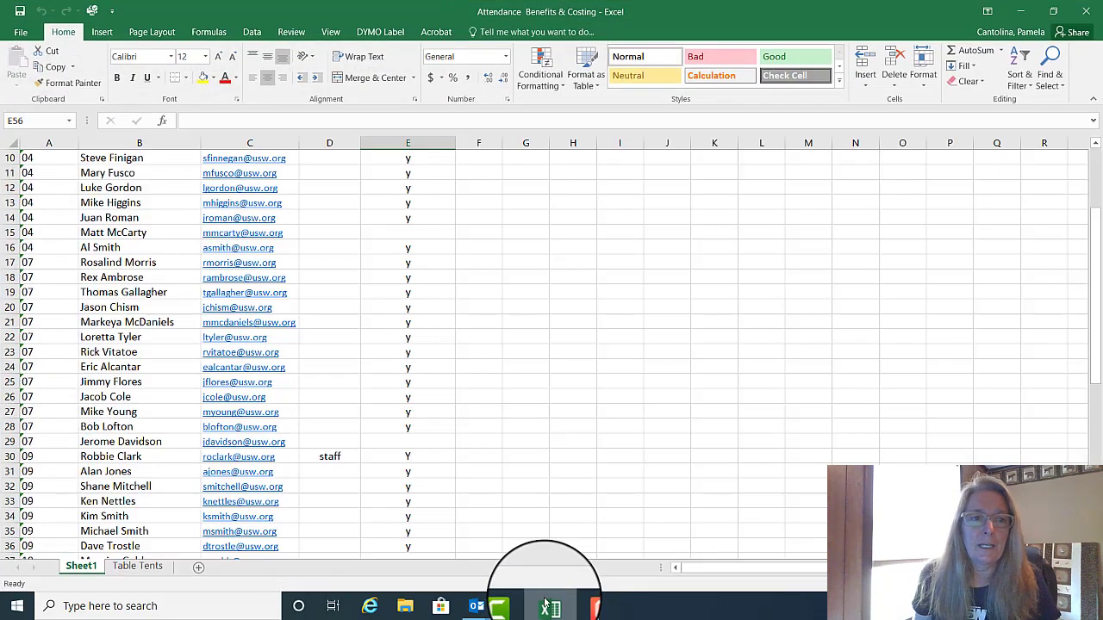
pyautogui.moveTo(104, 160); pyautogui.dragTo(245, 530)
pyautogui.rightClick(212, 389)
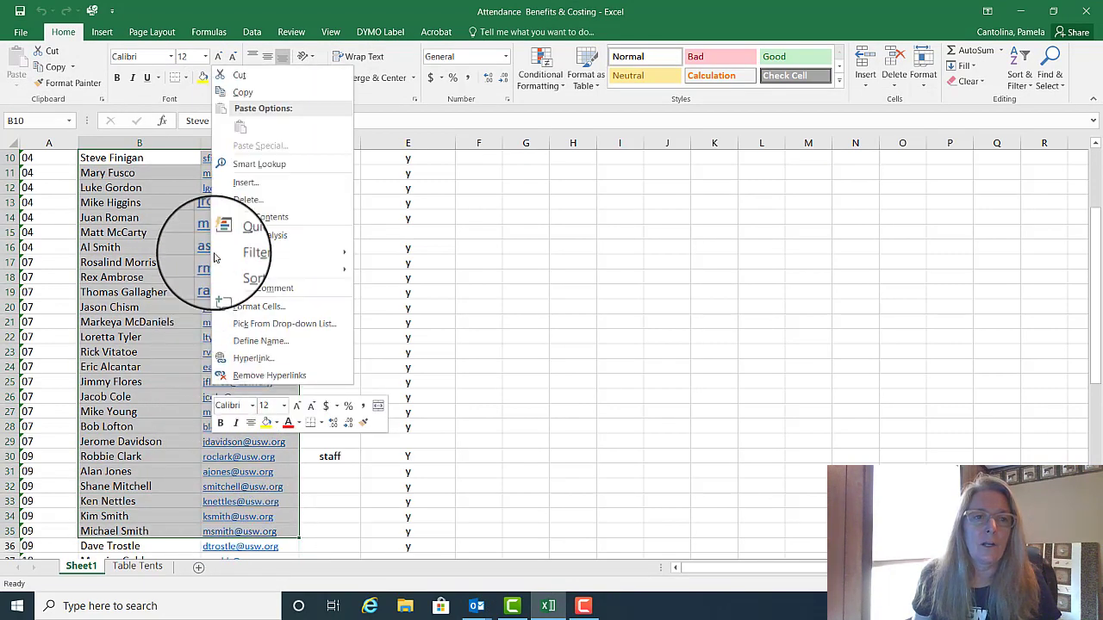
pyautogui.click(238, 93)
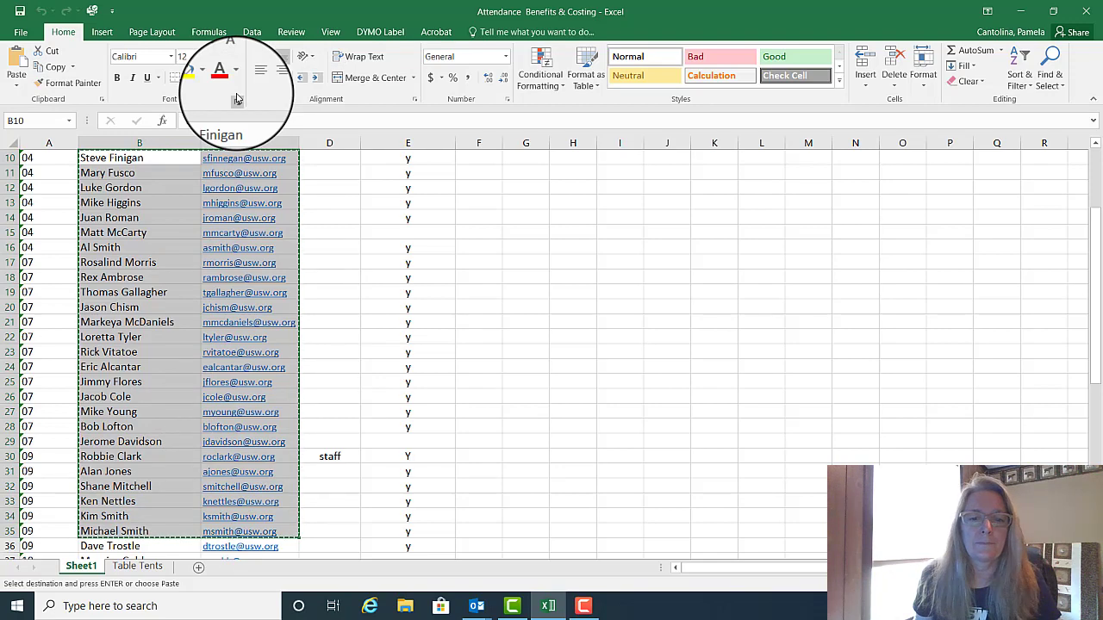
pyautogui.moveTo(475, 613)
pyautogui.click(527, 572)
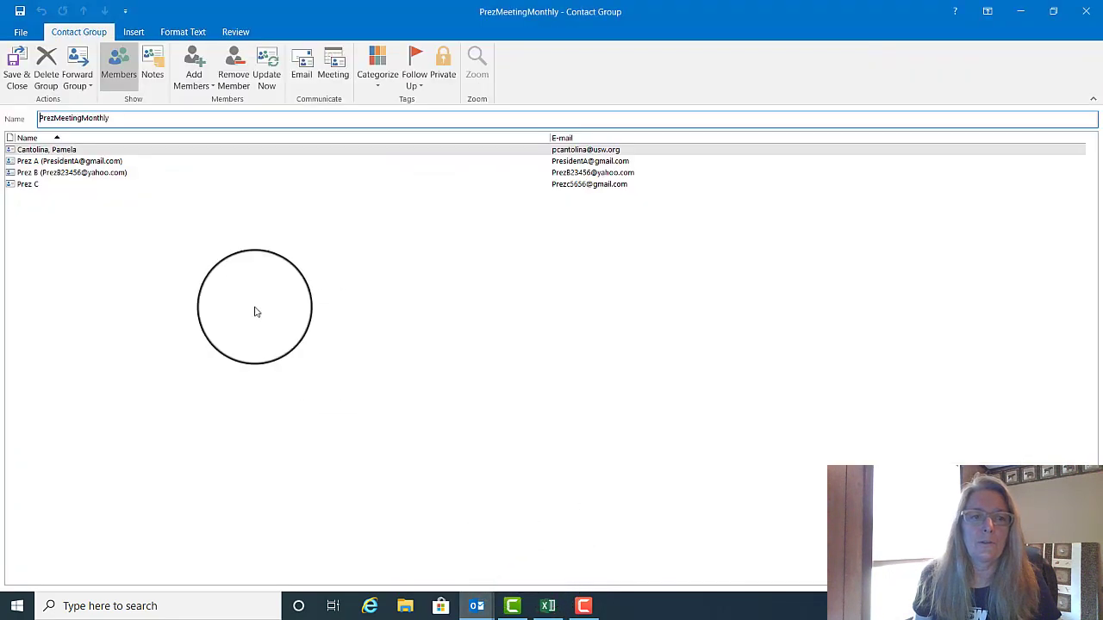
# Step: Paste the copied Excel names and e-mails into the Members field, confirm, and save the group
pyautogui.click(195, 69)
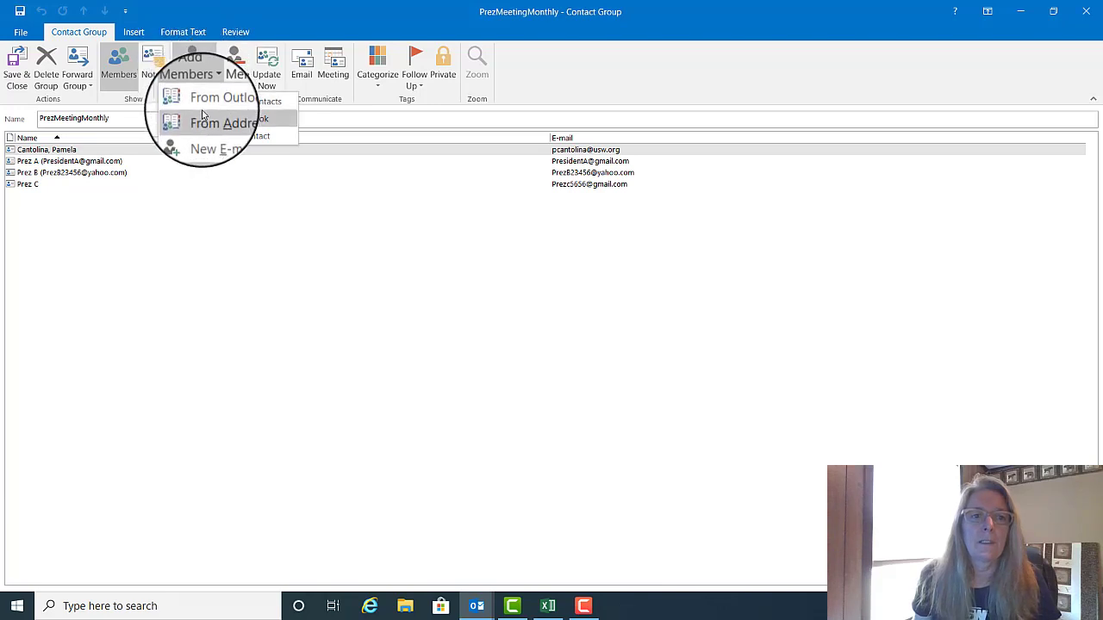
pyautogui.click(204, 103)
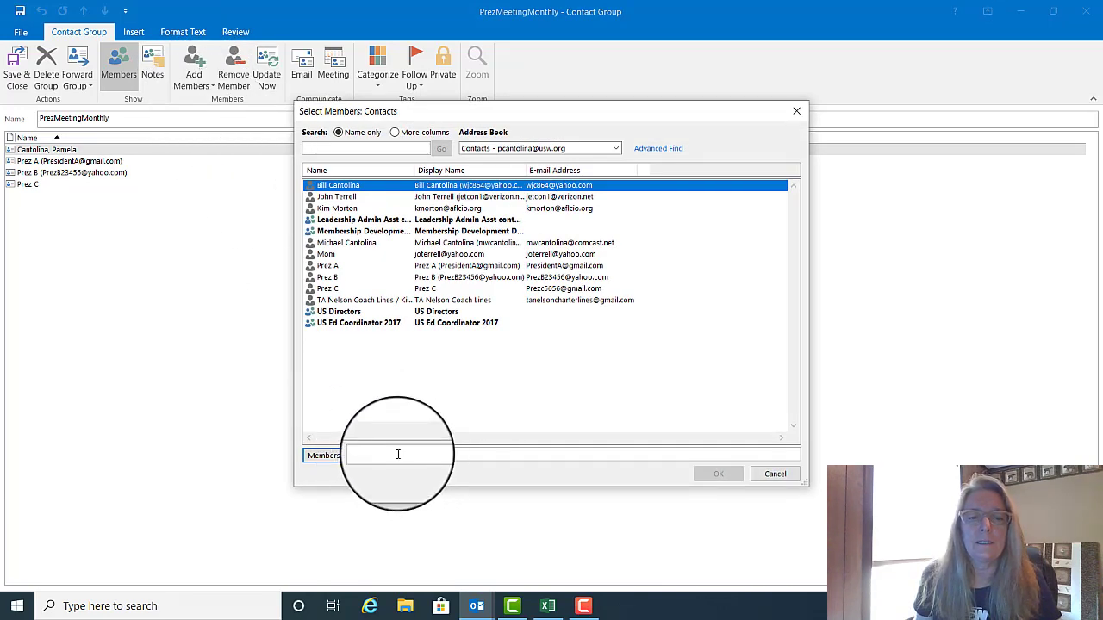
pyautogui.rightClick(398, 454)
pyautogui.click(435, 491)
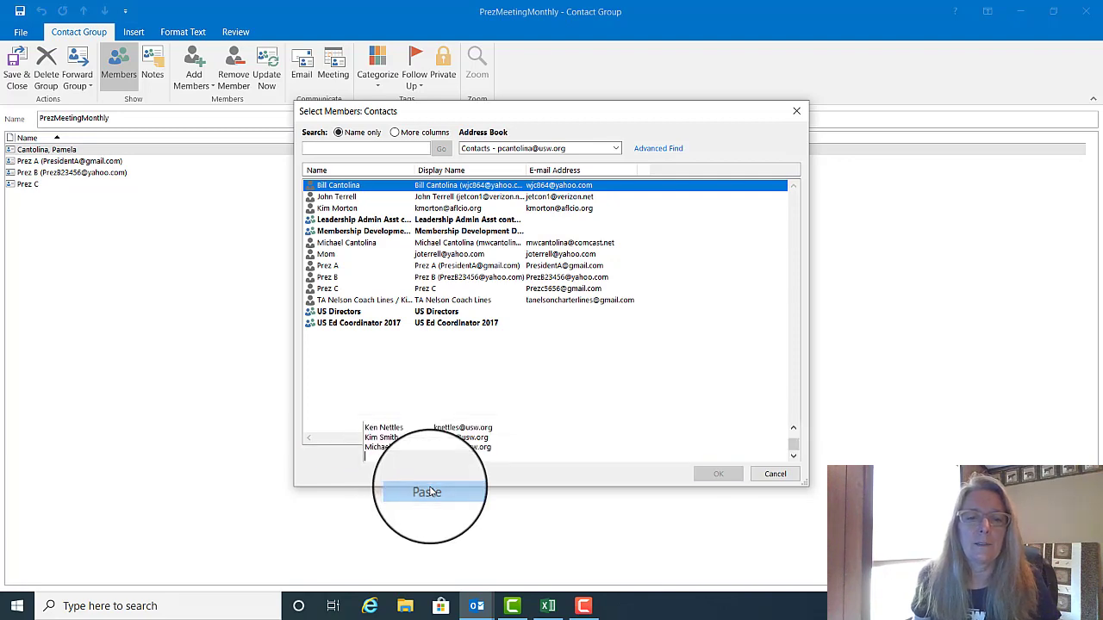
pyautogui.click(722, 475)
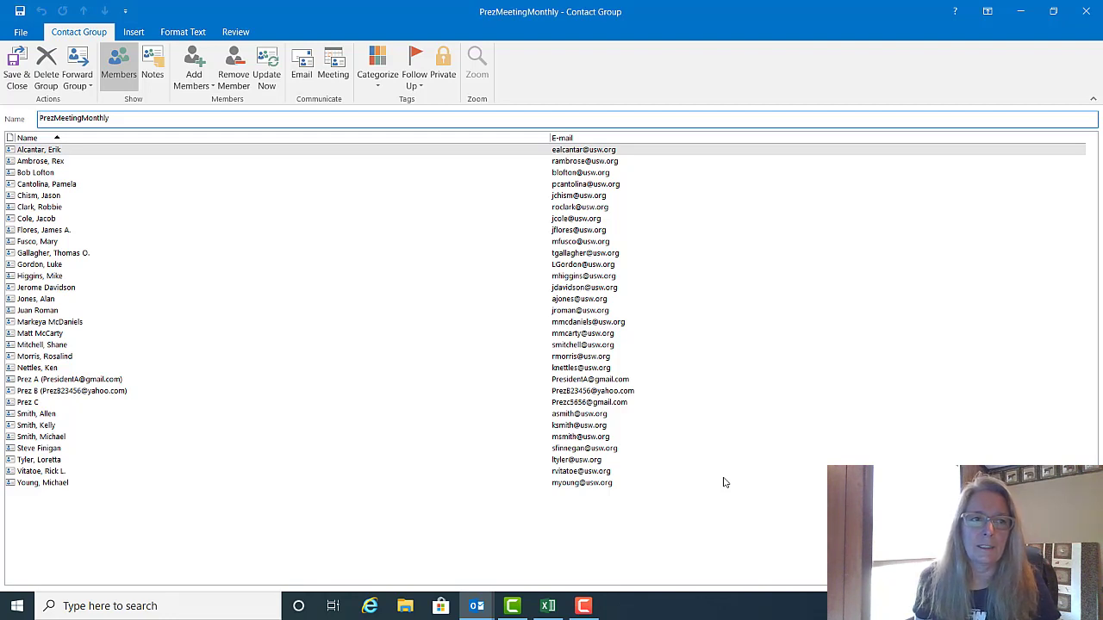
pyautogui.click(30, 74)
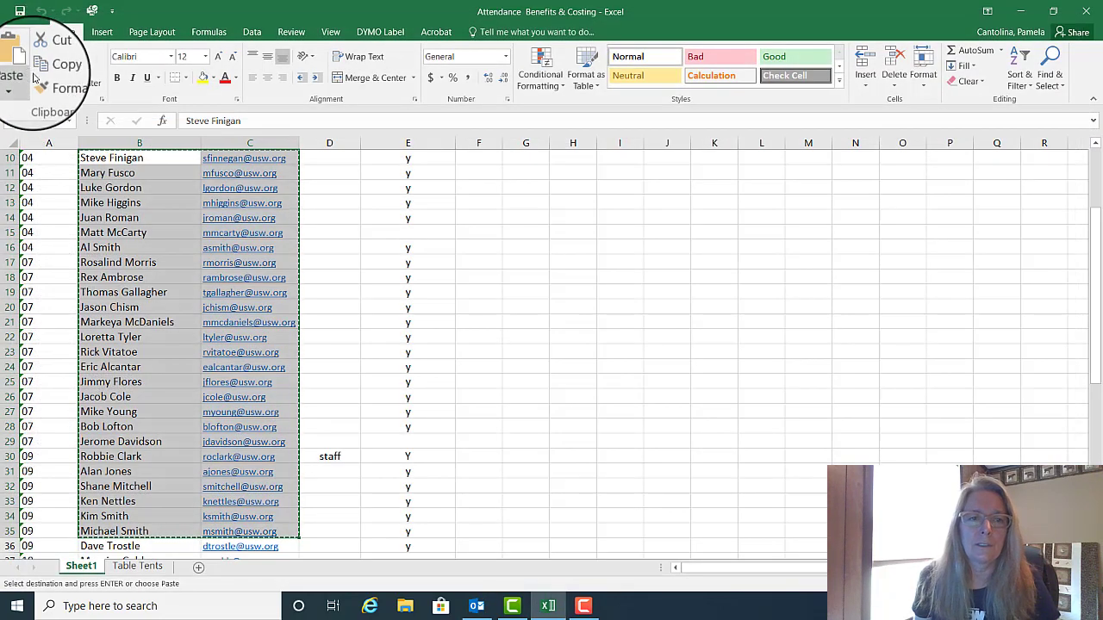
# Step: Close Excel and return to the Outlook mail window
pyautogui.click(1076, 10)
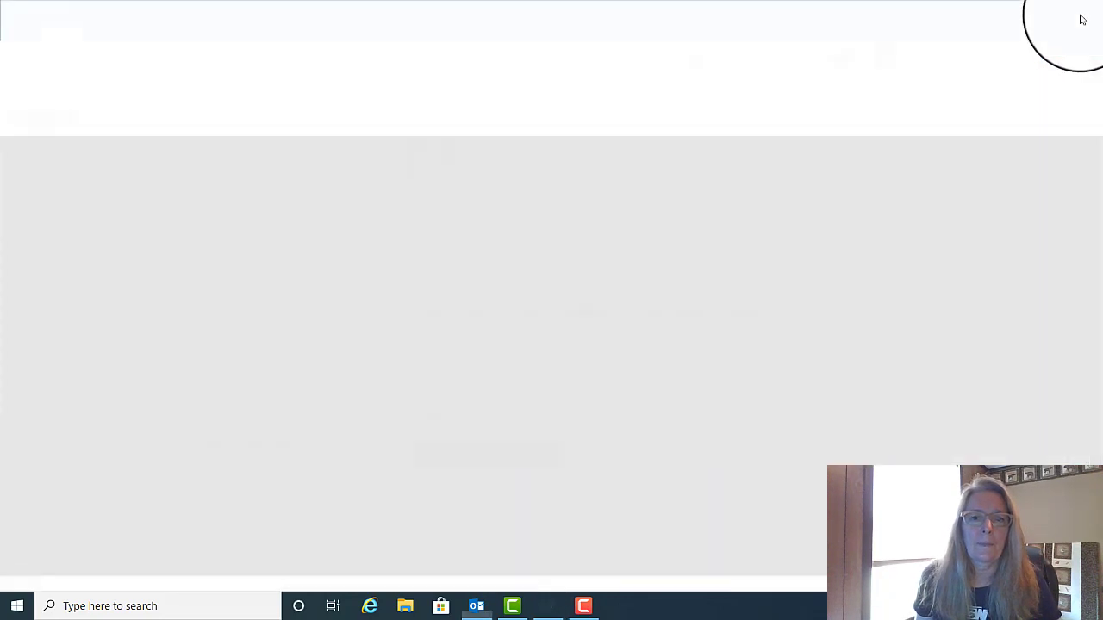
pyautogui.click(483, 613)
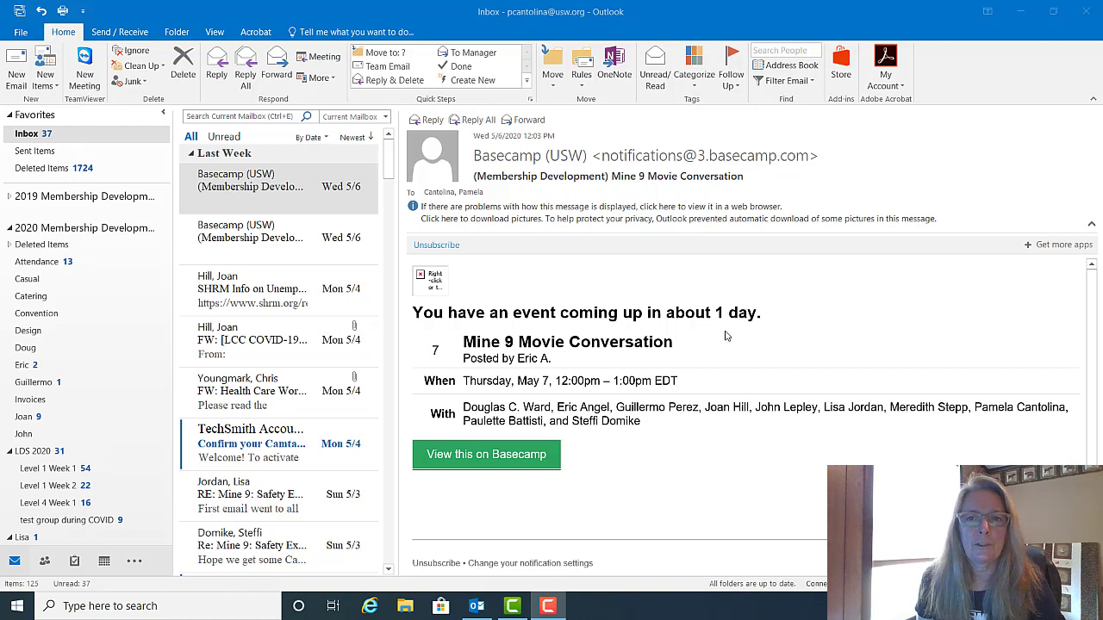
pyautogui.click(780, 68)
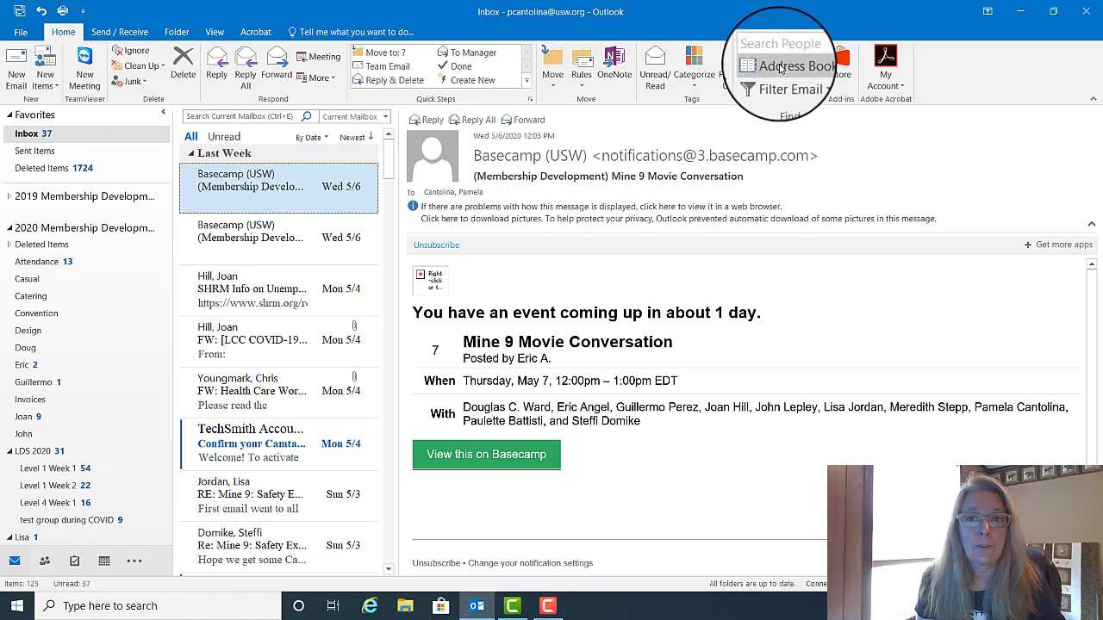
# Step: Reopen PrezMeetingMonthly from the Contacts list in the Address Book
pyautogui.click(779, 68)
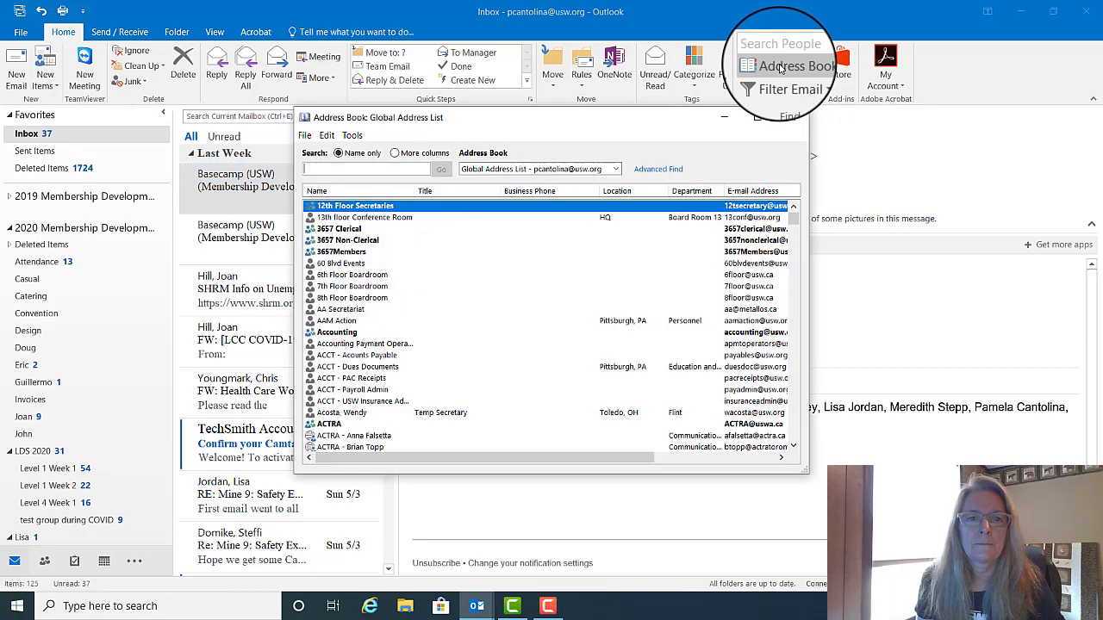
pyautogui.click(560, 169)
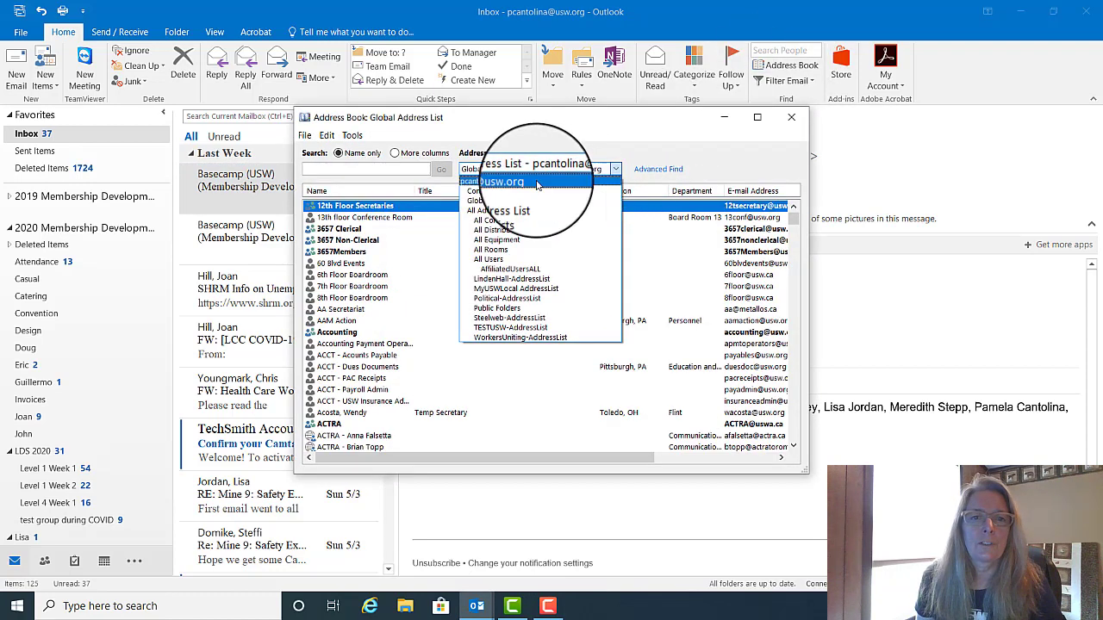
pyautogui.click(508, 193)
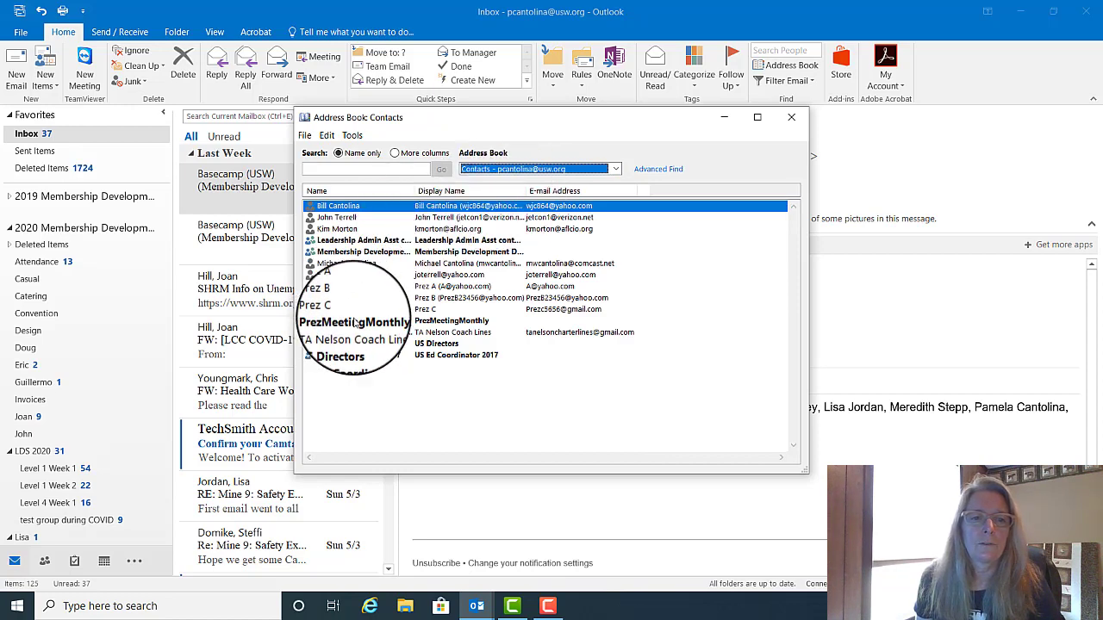
pyautogui.click(356, 322)
pyautogui.doubleClick(356, 322)
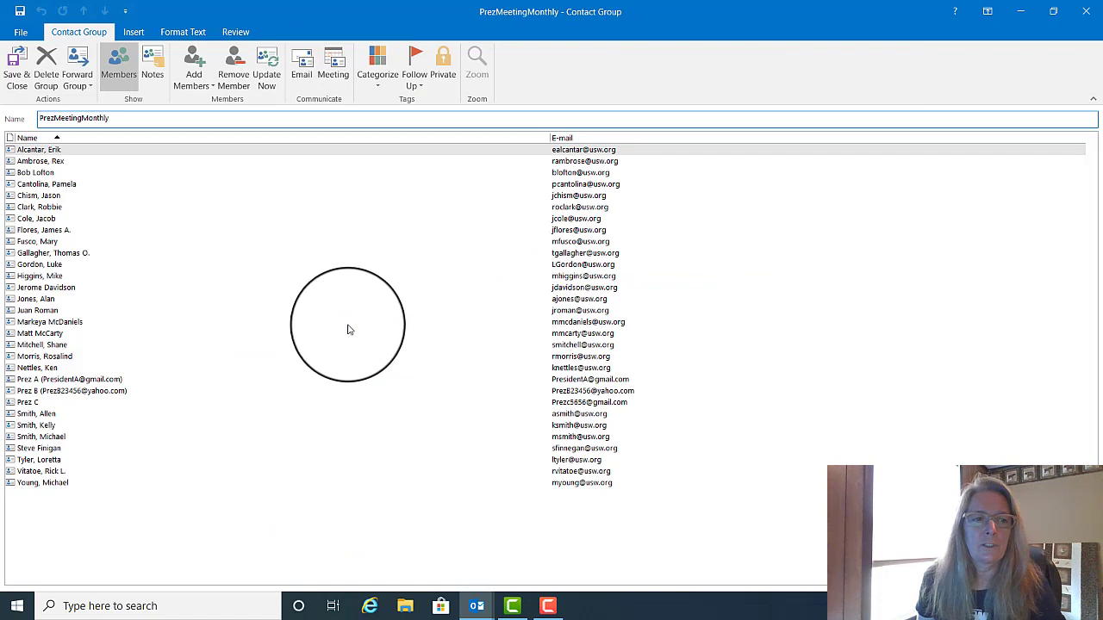
pyautogui.click(51, 188)
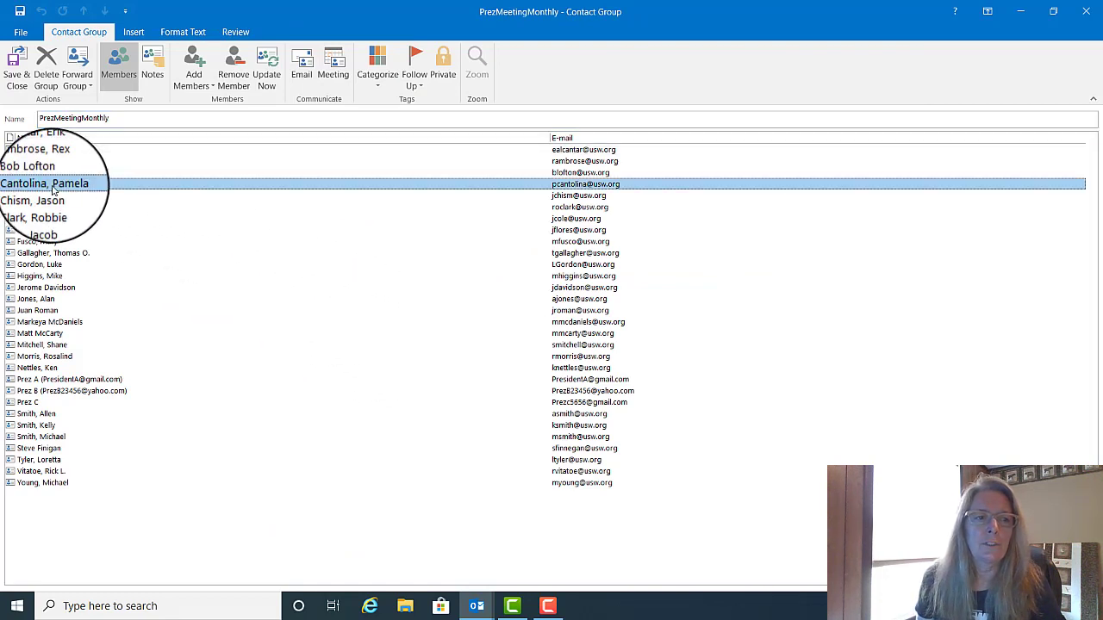
pyautogui.click(228, 82)
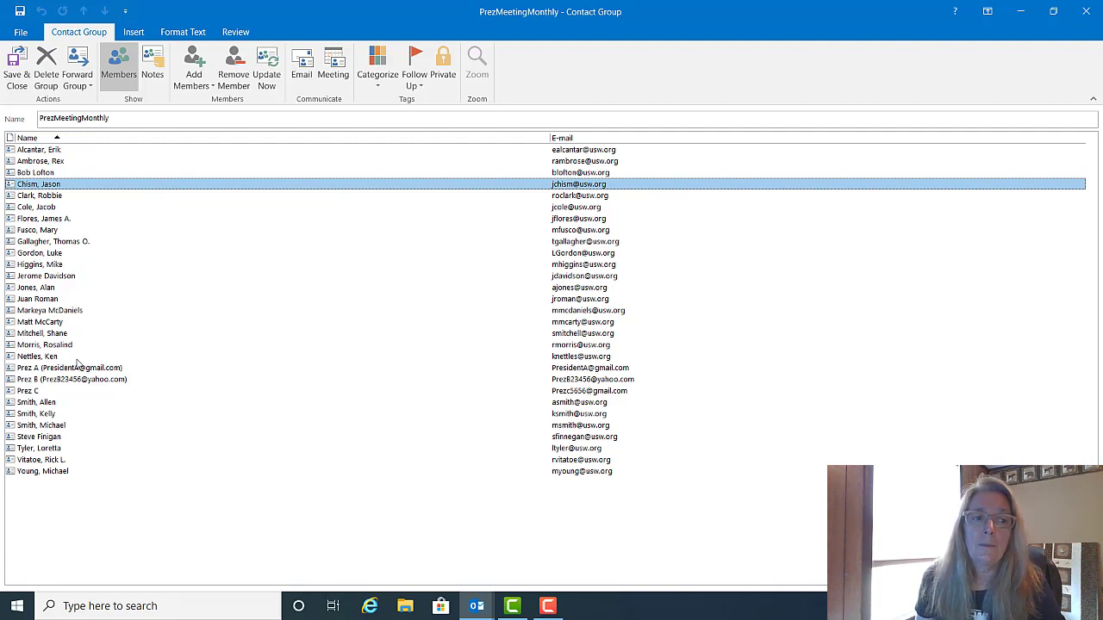
pyautogui.click(37, 392)
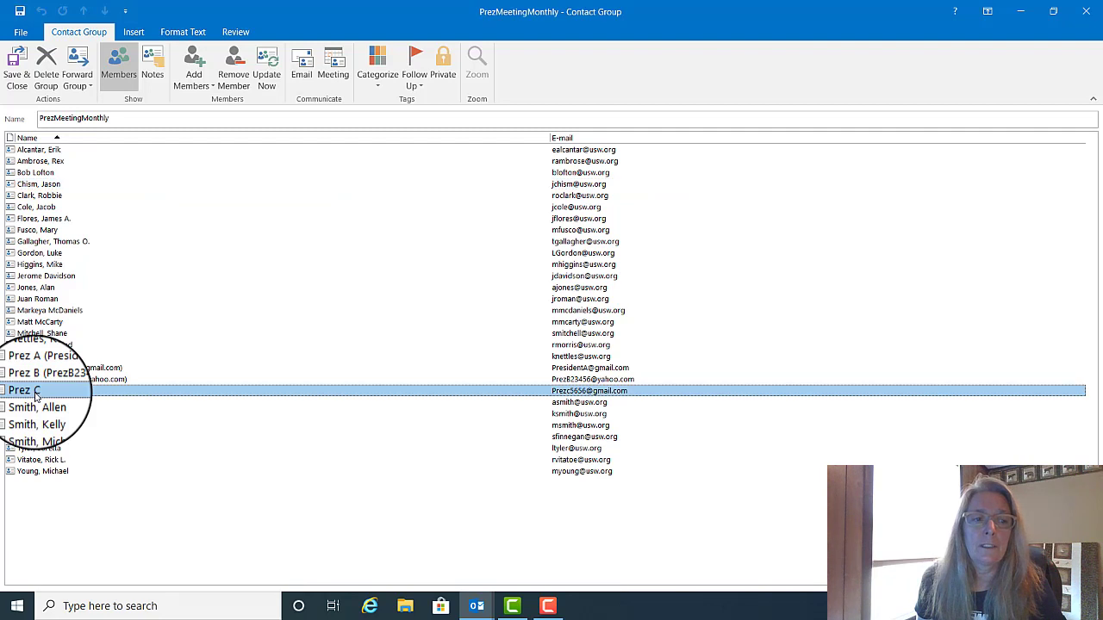
pyautogui.doubleClick(24, 392)
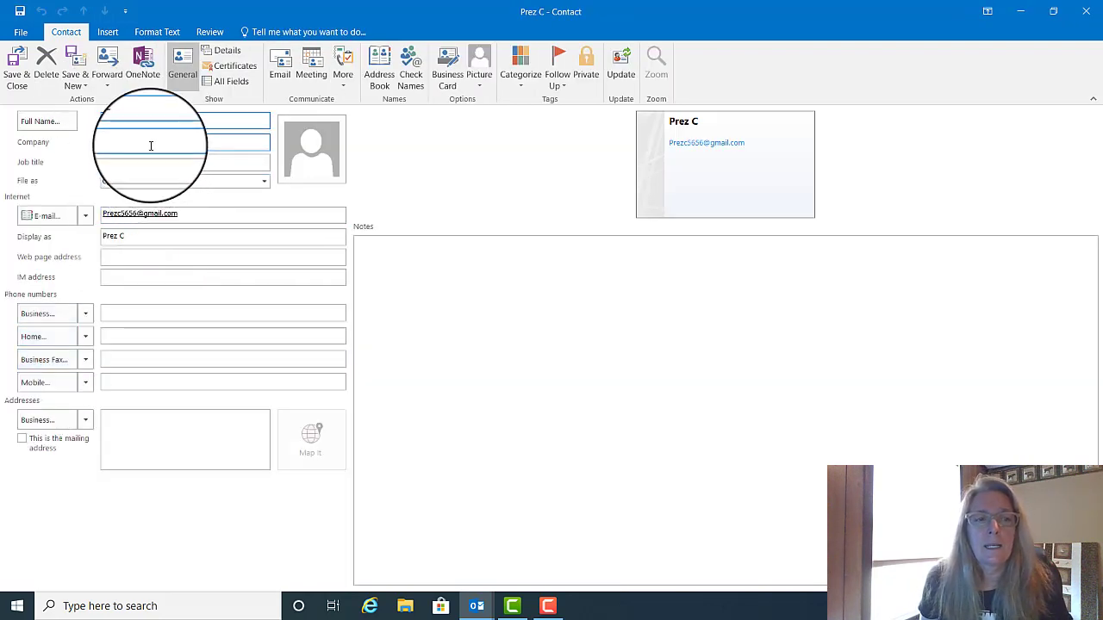
pyautogui.click(193, 216)
pyautogui.moveTo(195, 215); pyautogui.dragTo(52, 217)
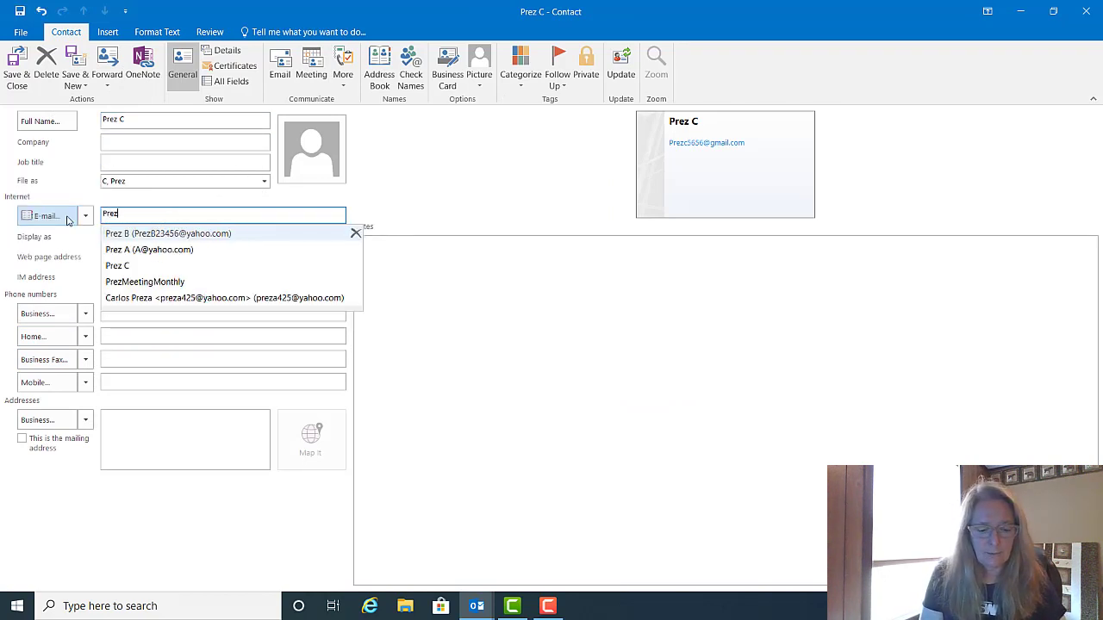
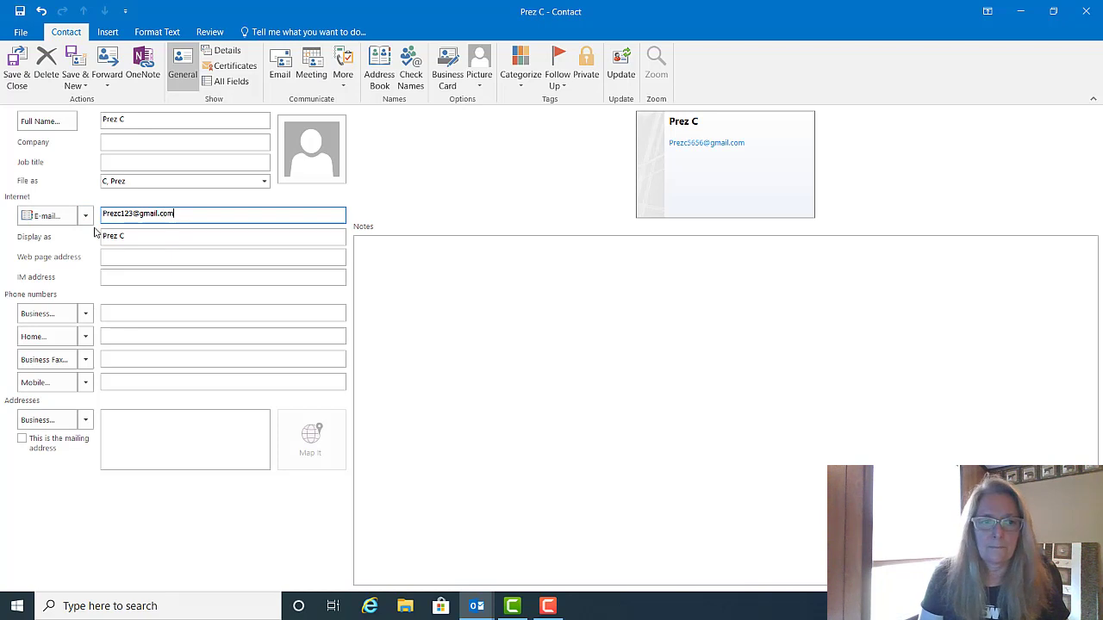
pyautogui.click(133, 237)
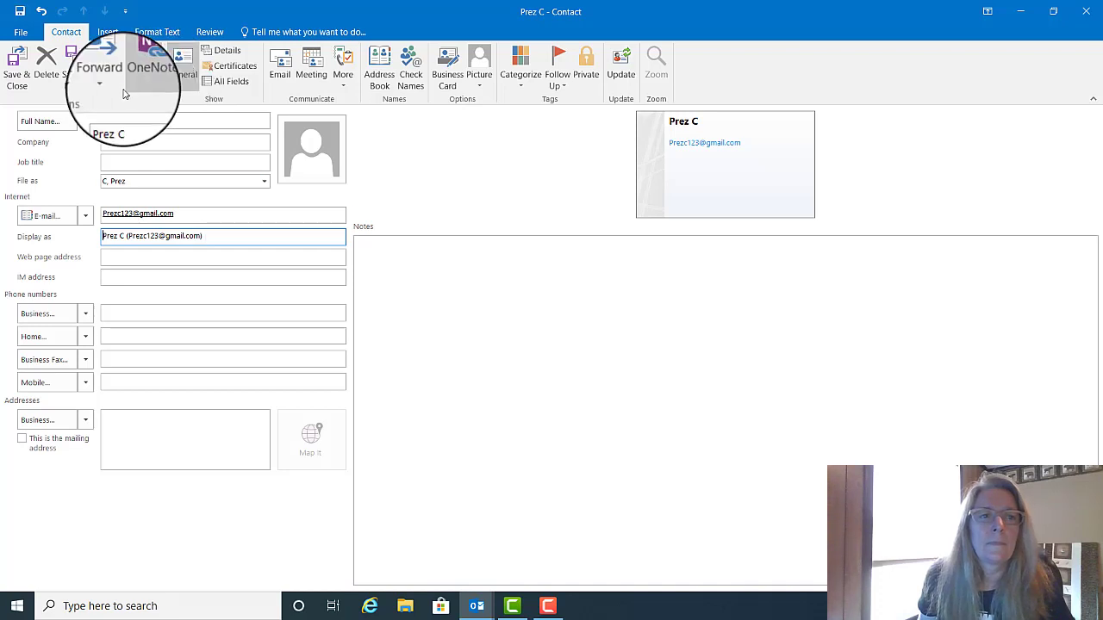
pyautogui.click(18, 79)
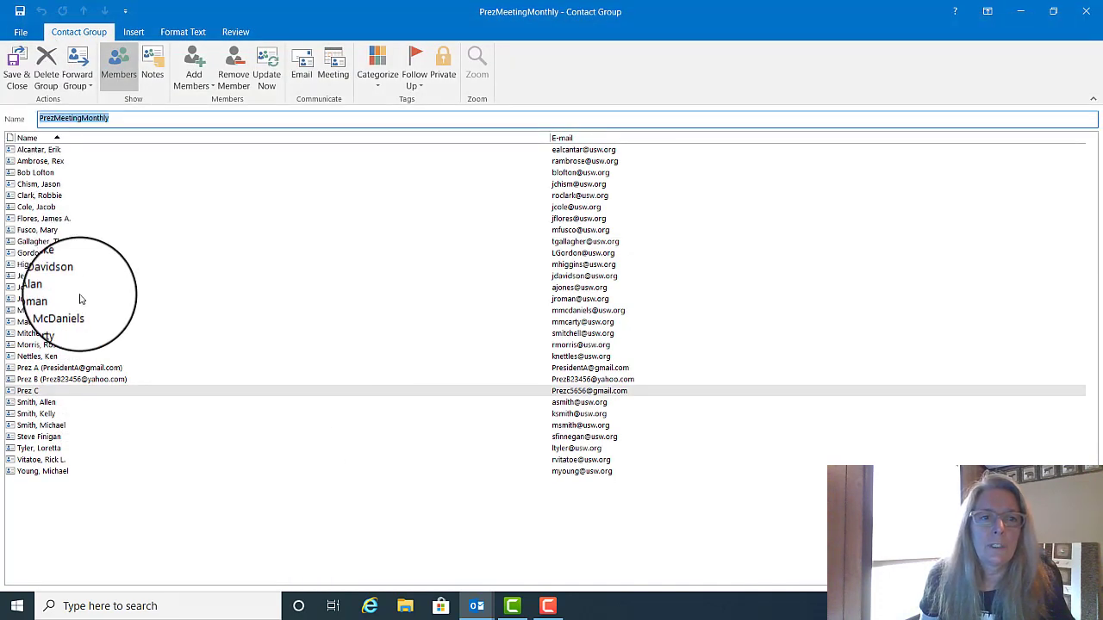
# Step: Refresh PrezMeetingMonthly members to show Prez C's new address, save the group, and close the Address Book
pyautogui.click(278, 74)
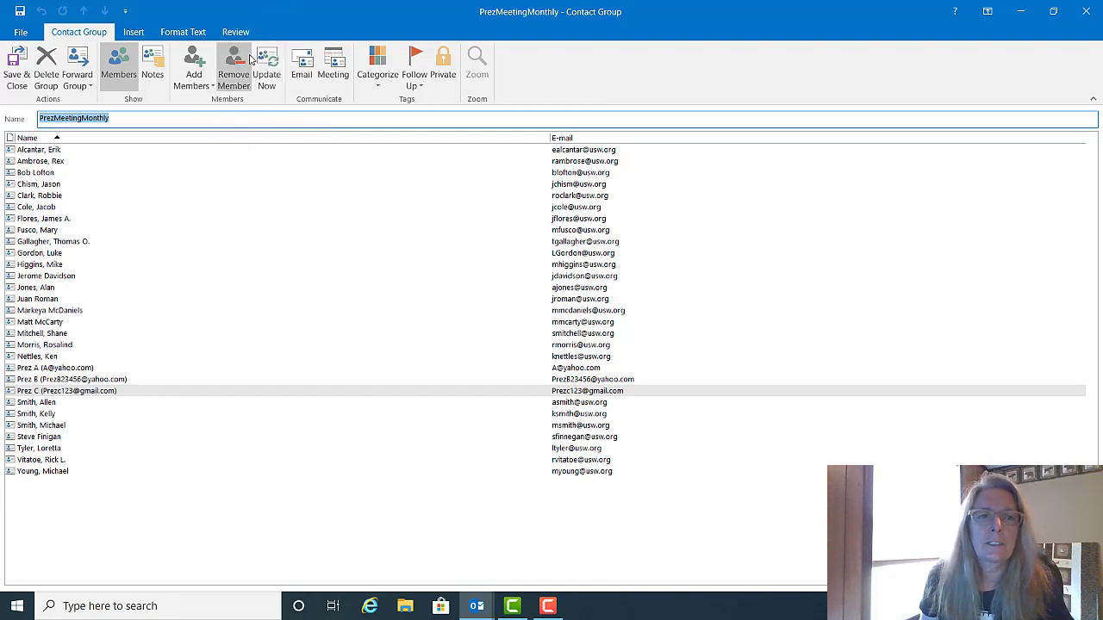
pyautogui.click(11, 68)
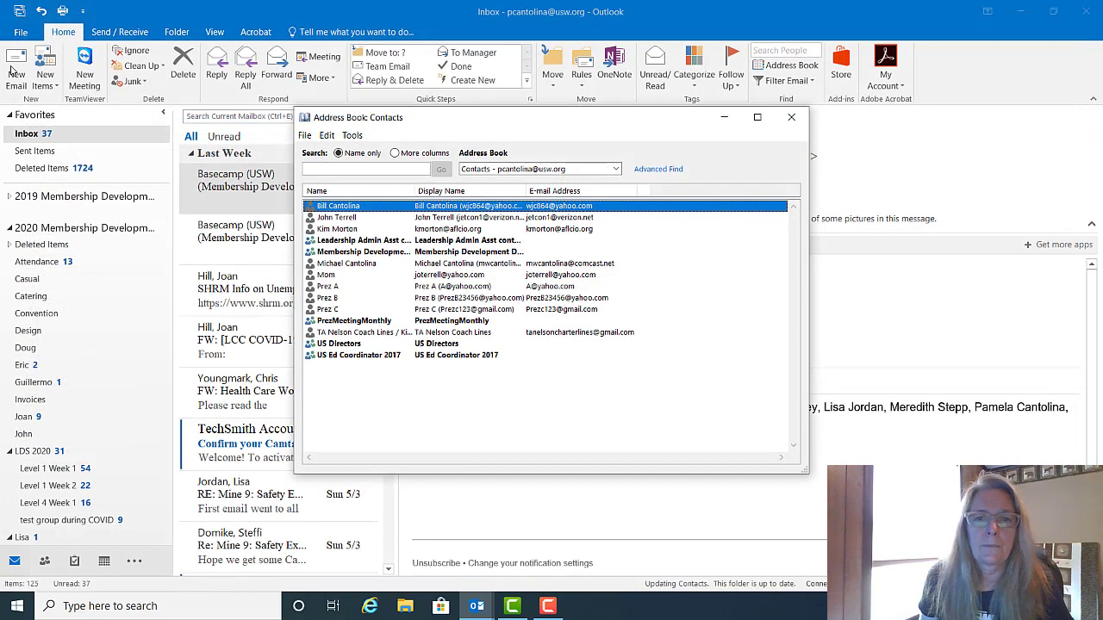
pyautogui.click(788, 118)
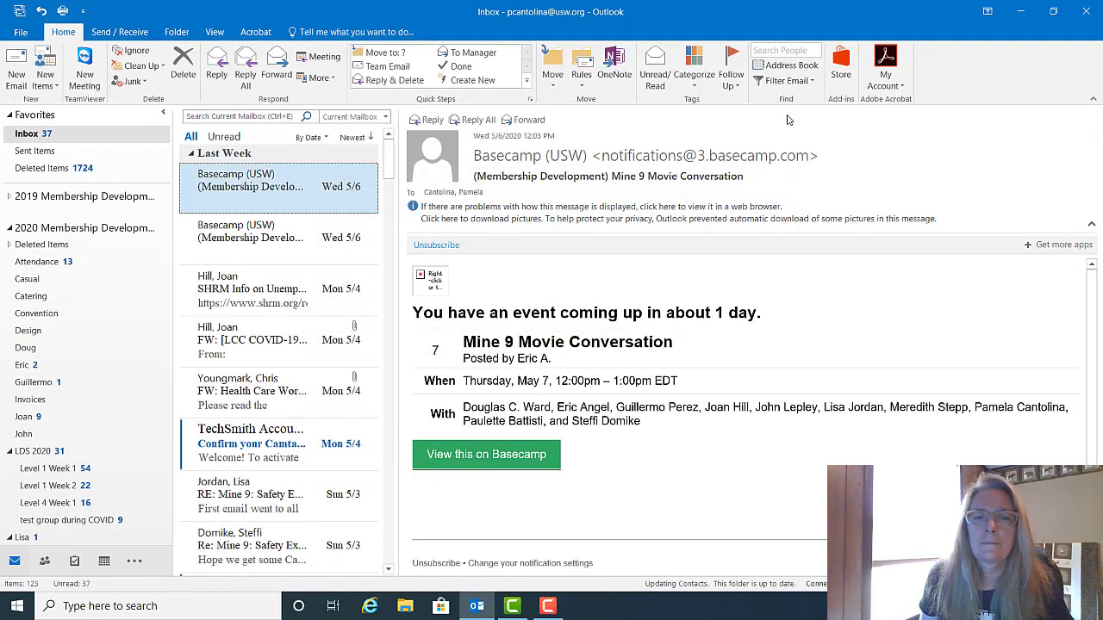